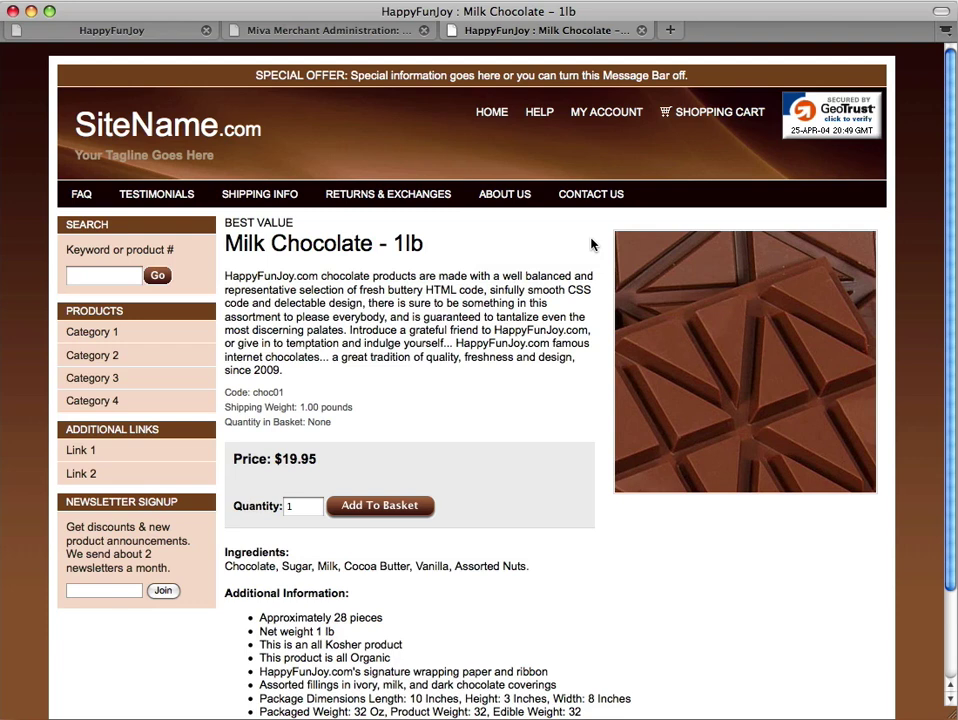
Step: Close the finished Milk Chocolate - 1lb product page to return to the admin login
{"action": "key", "text": "super+w"}
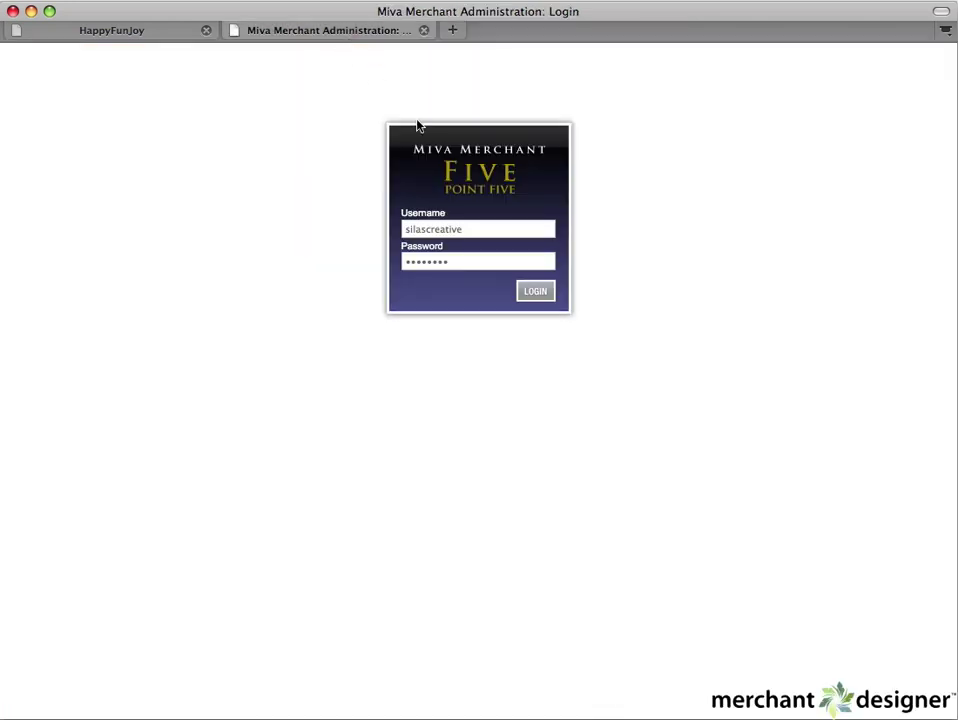
Step: Sign in to the store admin and start a new product from the Products list
{"action": "left_click", "coordinate": [536, 293]}
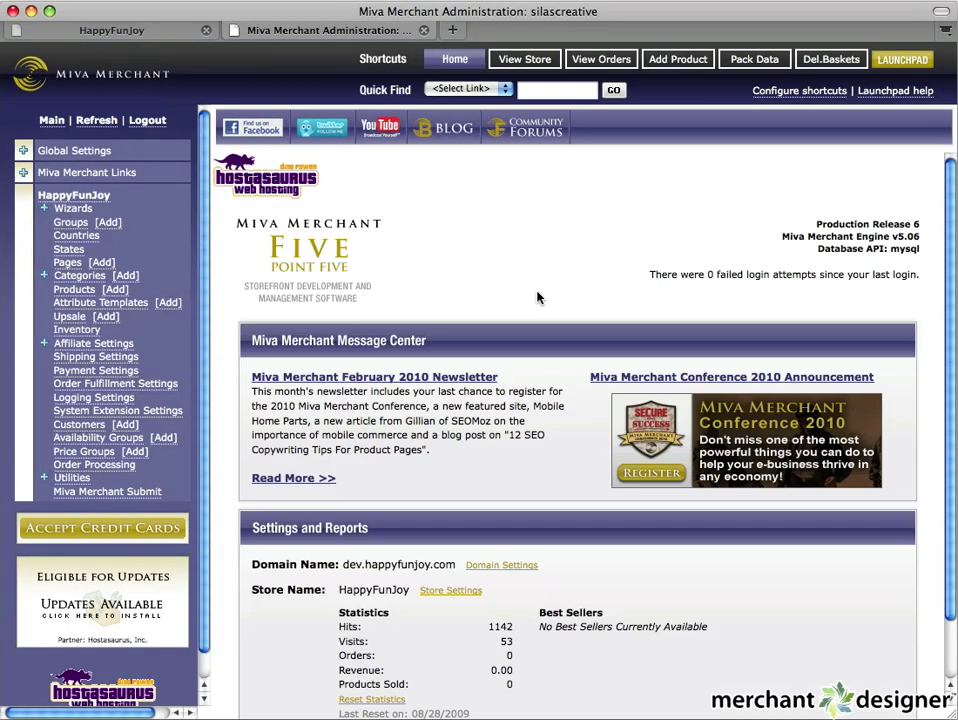
{"action": "left_click", "coordinate": [74, 290]}
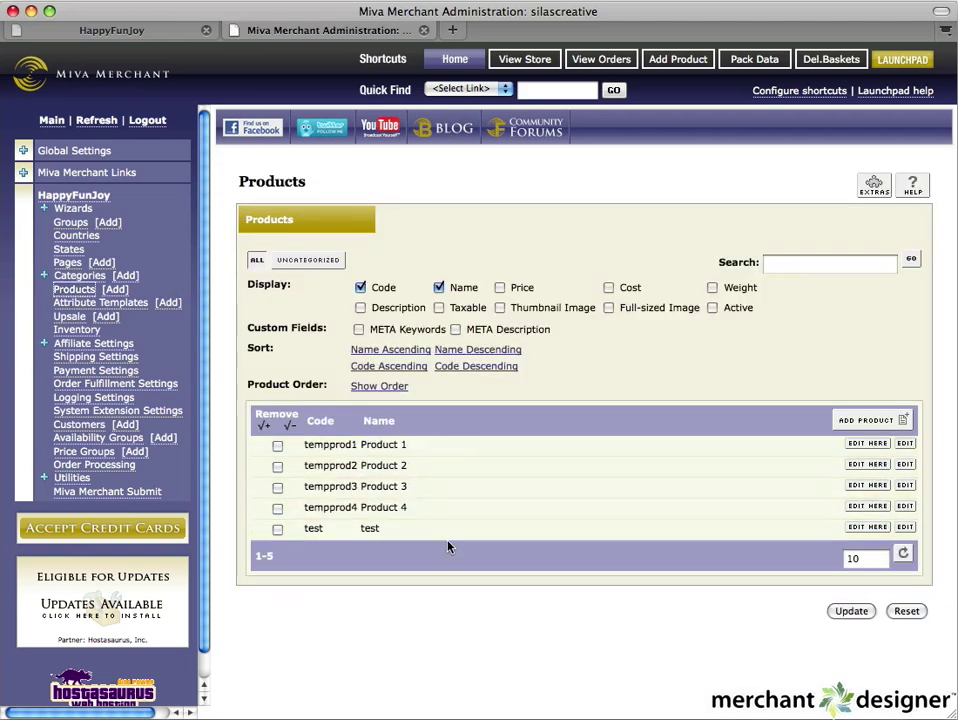
{"action": "left_click", "coordinate": [868, 420]}
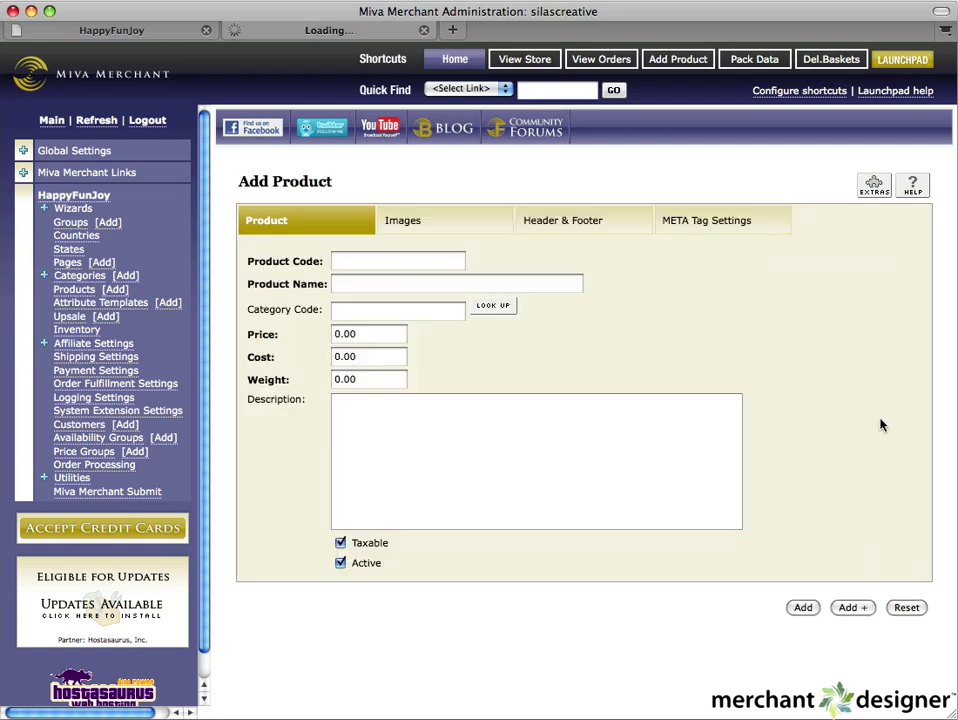
Step: Enter product code choc01 and product name 'Milk Chocolate - 1lb'
{"action": "left_click", "coordinate": [388, 264]}
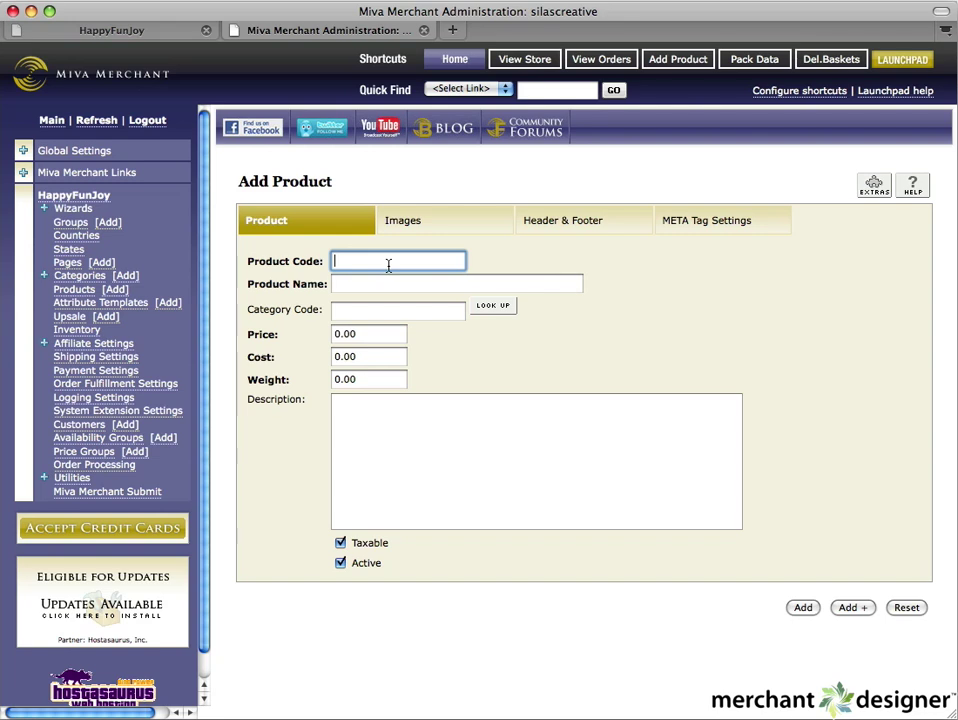
{"action": "type", "text": "choc"}
{"action": "key", "text": "Down"}
{"action": "key", "text": "Return"}
{"action": "left_click", "coordinate": [397, 290]}
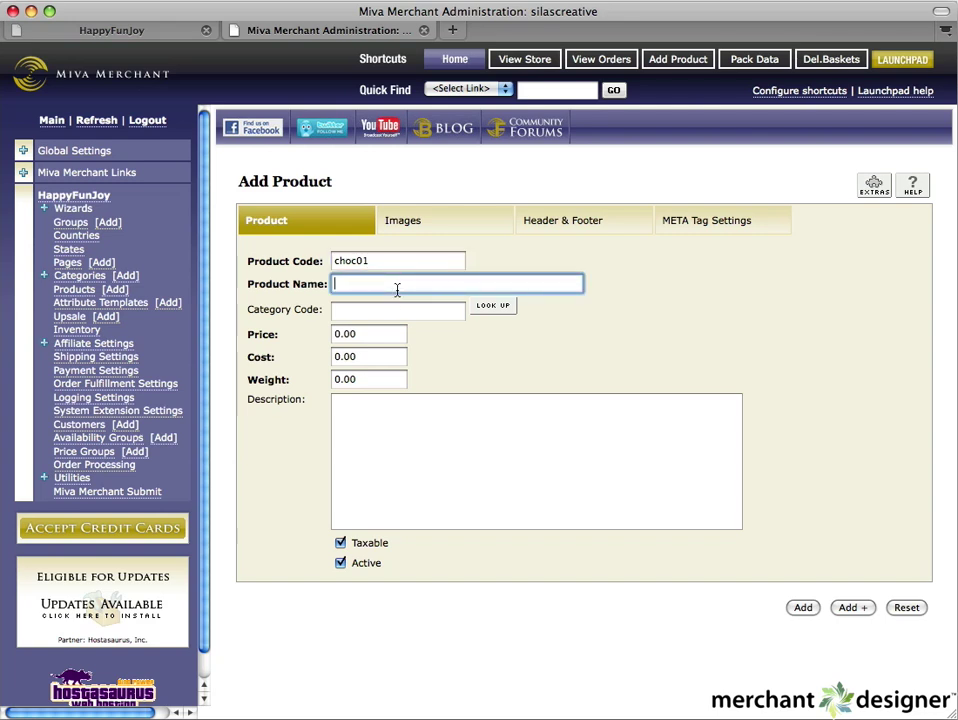
{"action": "type", "text": "Milk Chocolate - 1lb"}
{"action": "triple_click", "coordinate": [307, 311]}
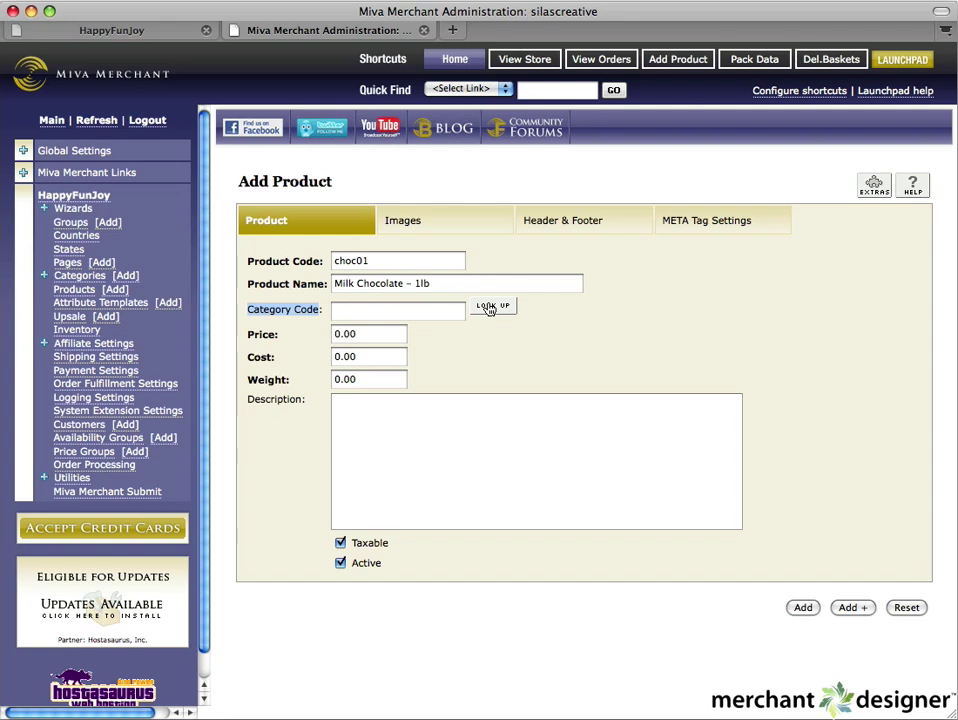
Step: Replace the 0.00 defaults with price 19.95, cost 9.95 and weight 1.00
{"action": "left_click", "coordinate": [571, 308]}
{"action": "left_click_drag", "start_coordinate": [378, 338], "coordinate": [293, 338]}
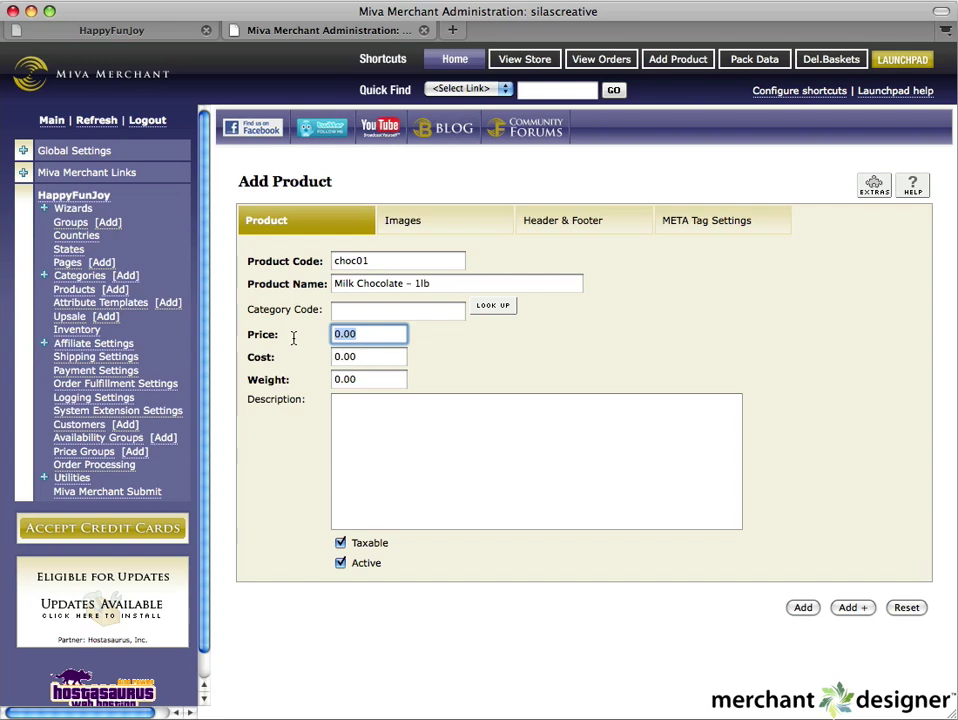
{"action": "type", "text": "19.95"}
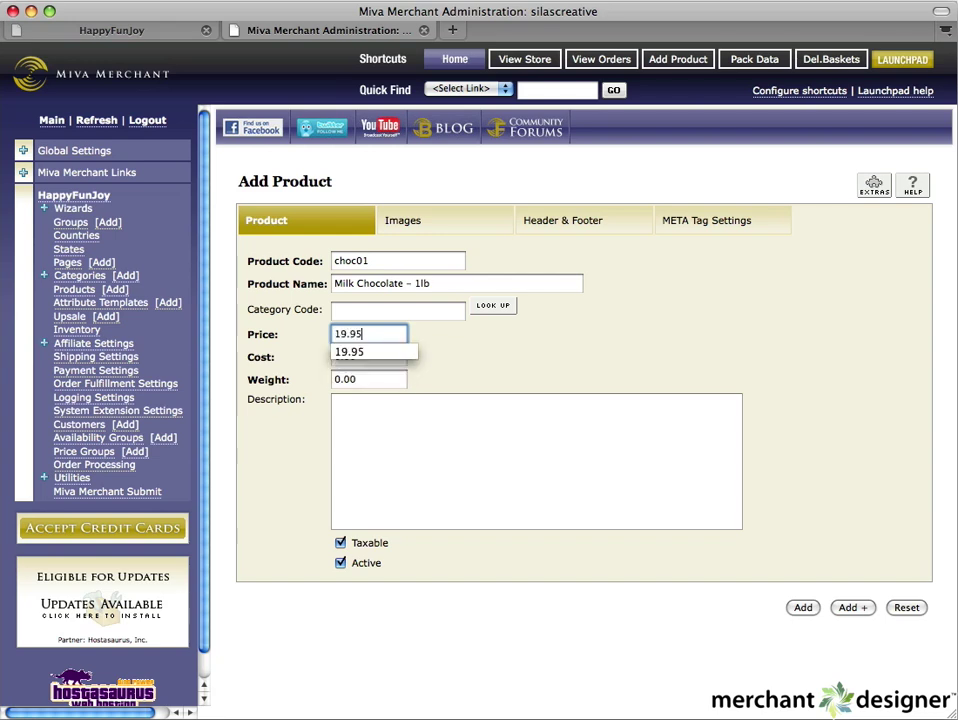
{"action": "key", "text": "Escape"}
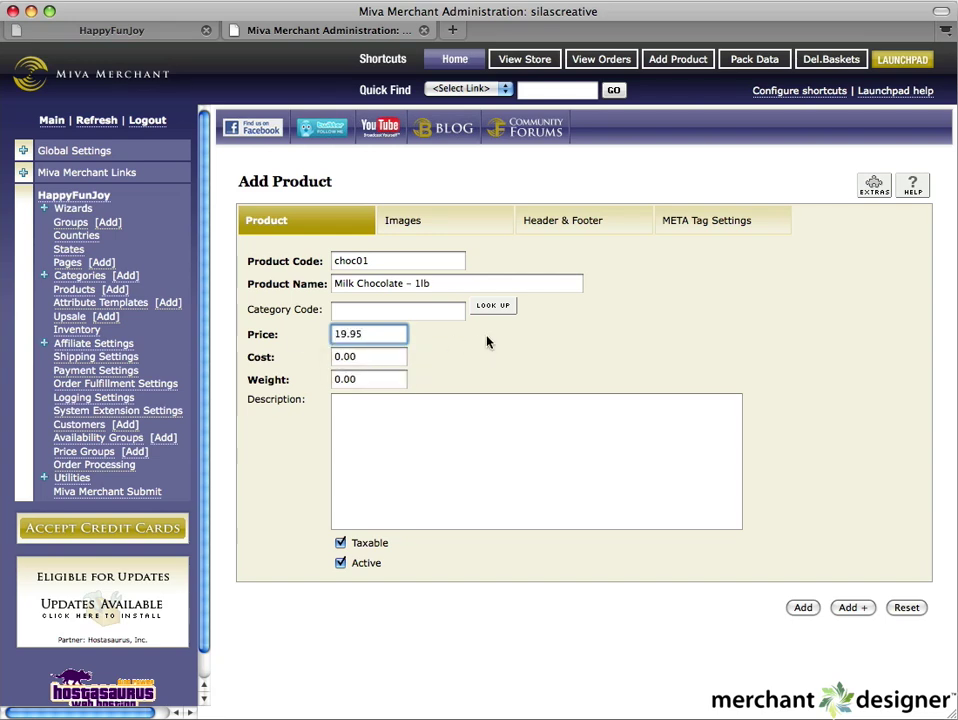
{"action": "left_click_drag", "start_coordinate": [376, 356], "coordinate": [297, 361]}
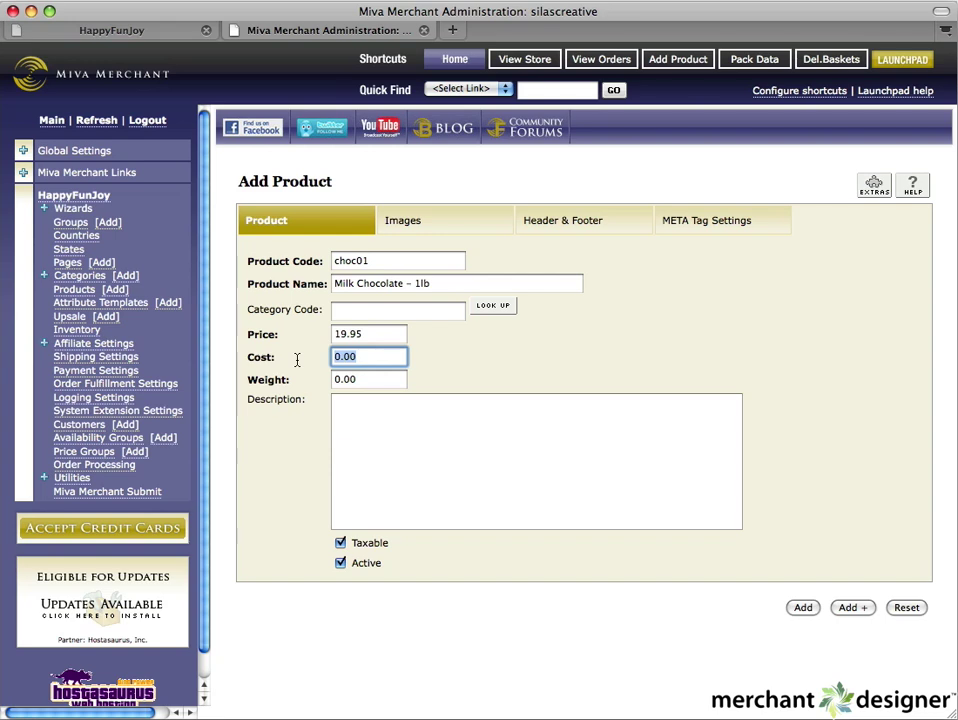
{"action": "type", "text": "9.95"}
{"action": "left_click", "coordinate": [447, 361]}
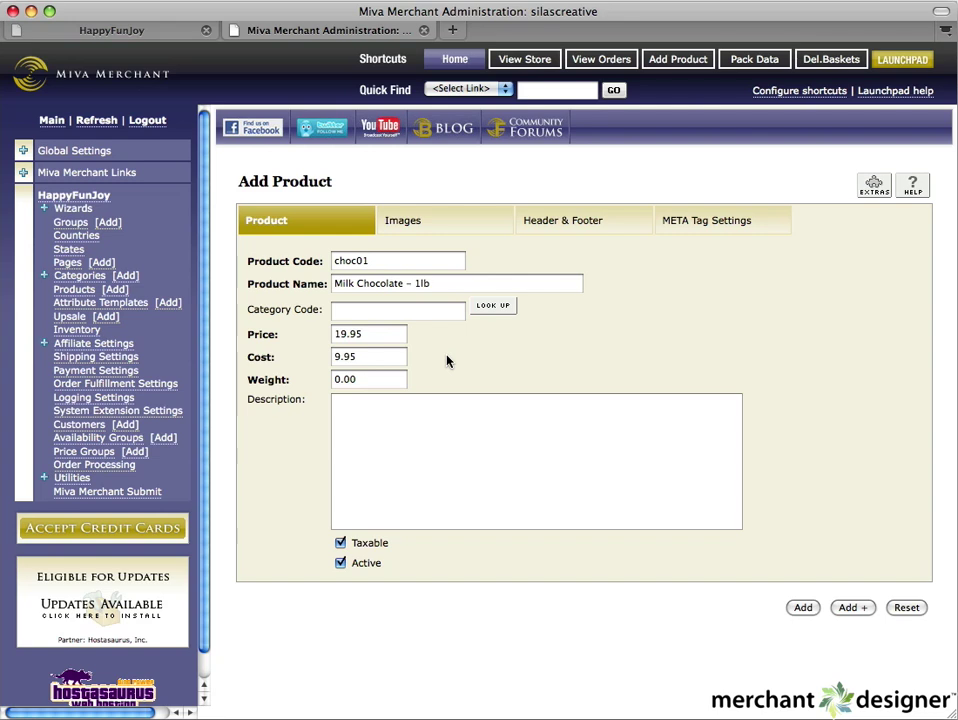
{"action": "left_click_drag", "start_coordinate": [376, 382], "coordinate": [310, 381]}
{"action": "type", "text": "1.00"}
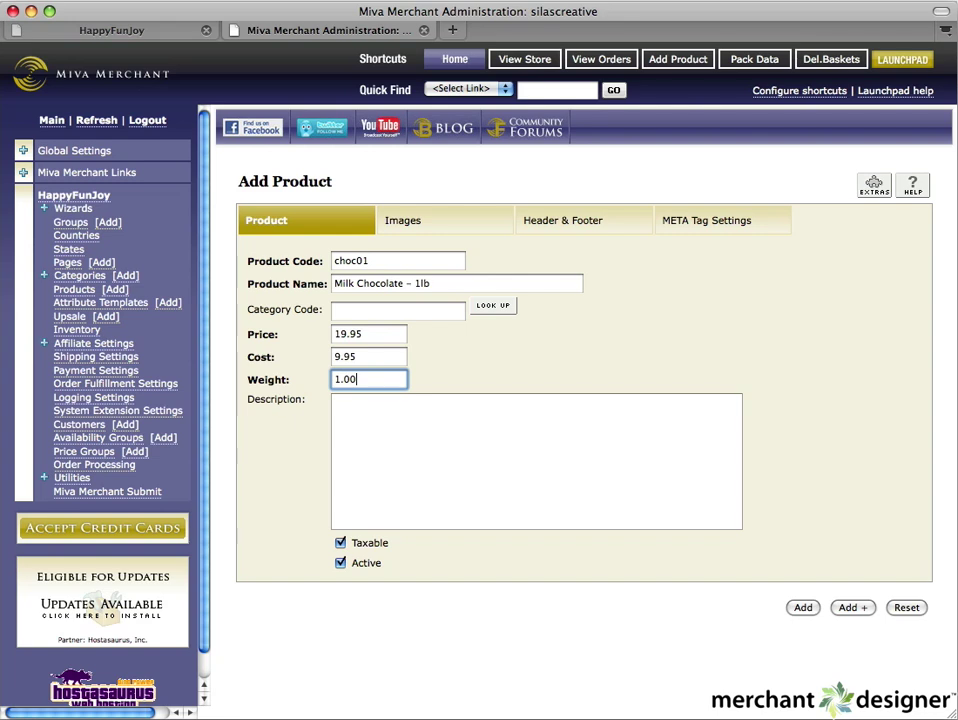
{"action": "left_click", "coordinate": [597, 345]}
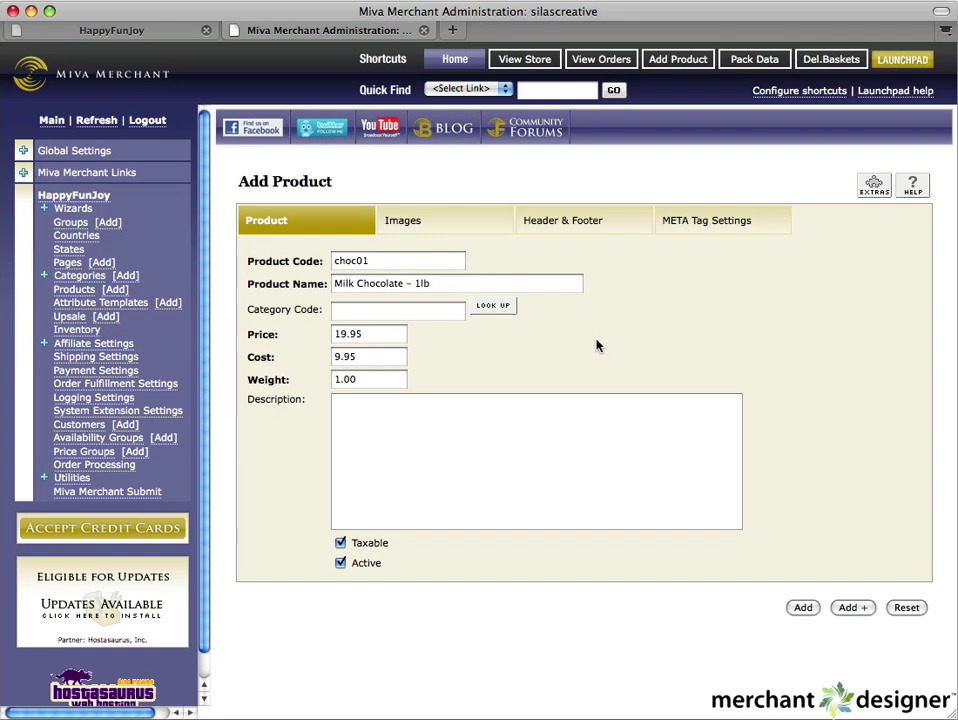
Step: Paste the prepared long description and add the Milk Chocolate - 1lb product
{"action": "left_click", "coordinate": [541, 428]}
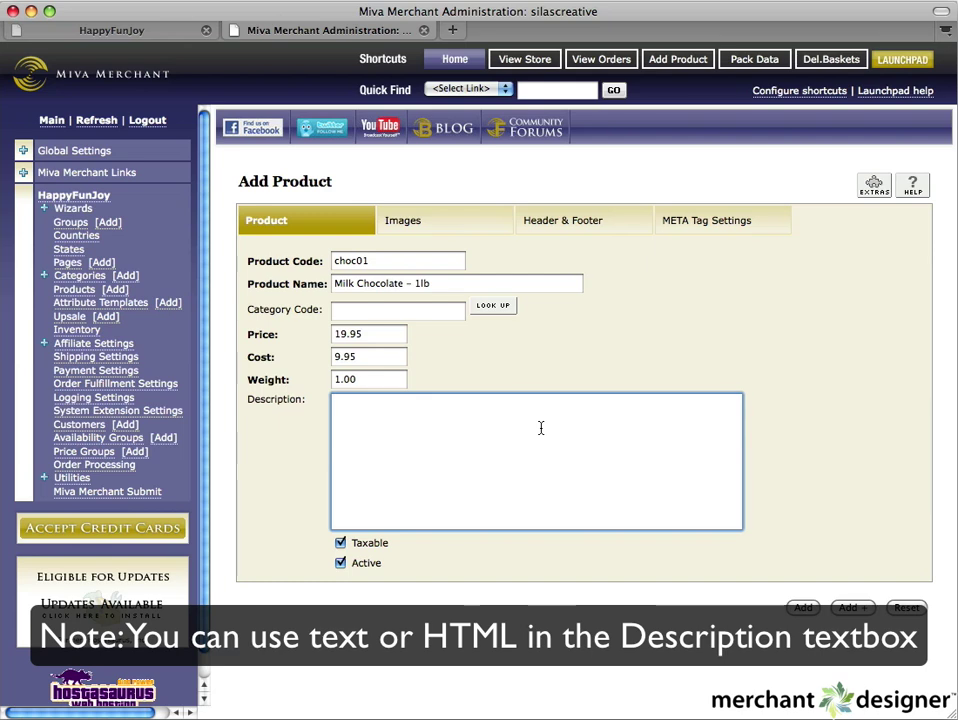
{"action": "key", "text": "super+v"}
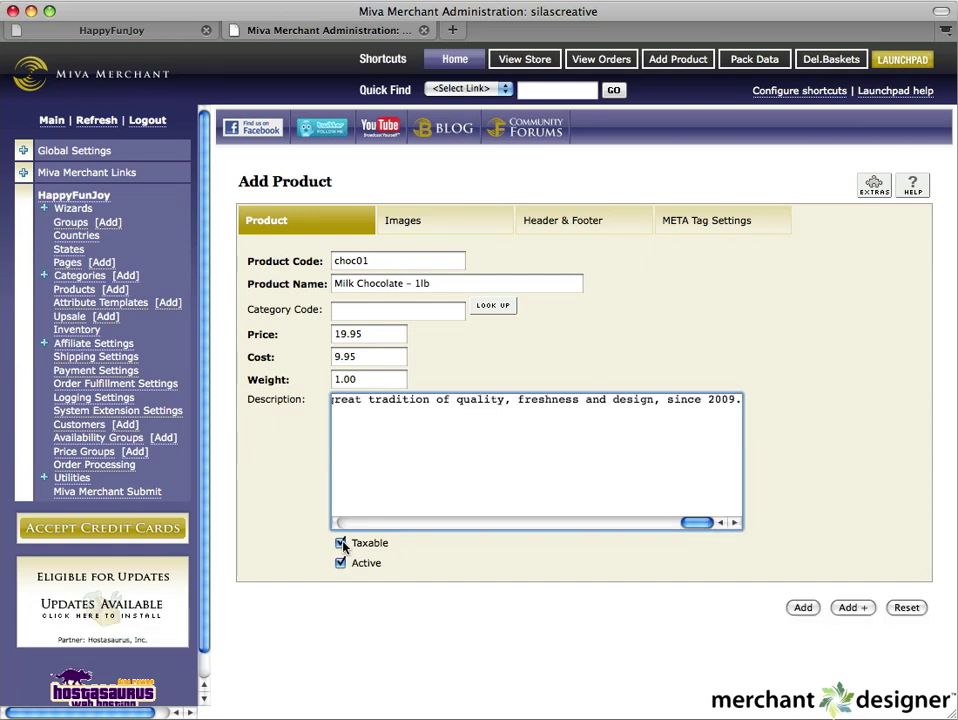
{"action": "left_click", "coordinate": [341, 544]}
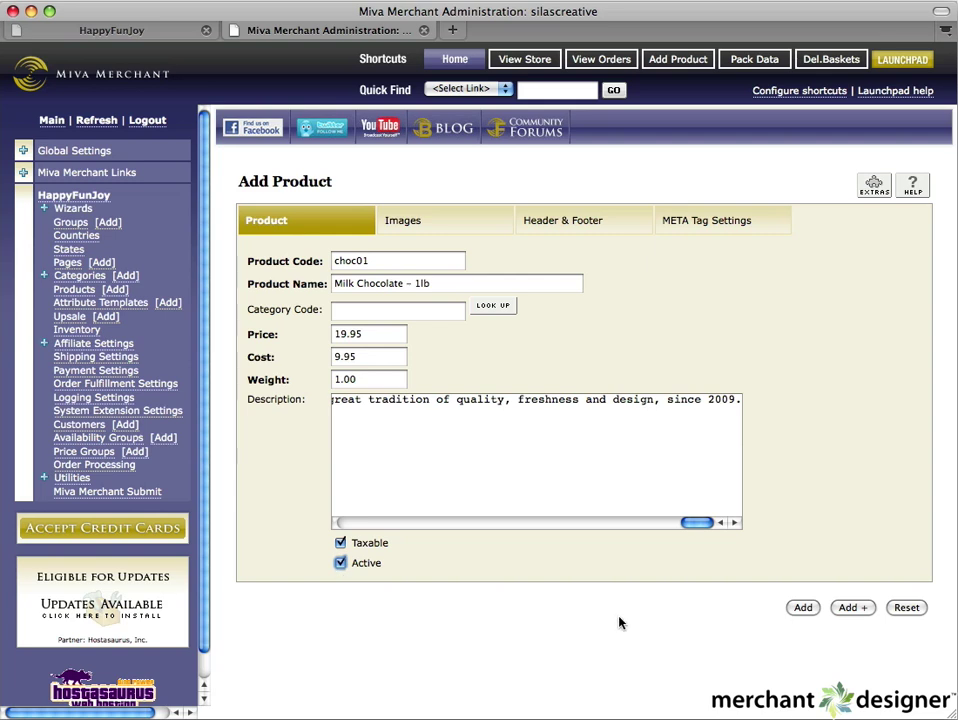
{"action": "left_click", "coordinate": [802, 608]}
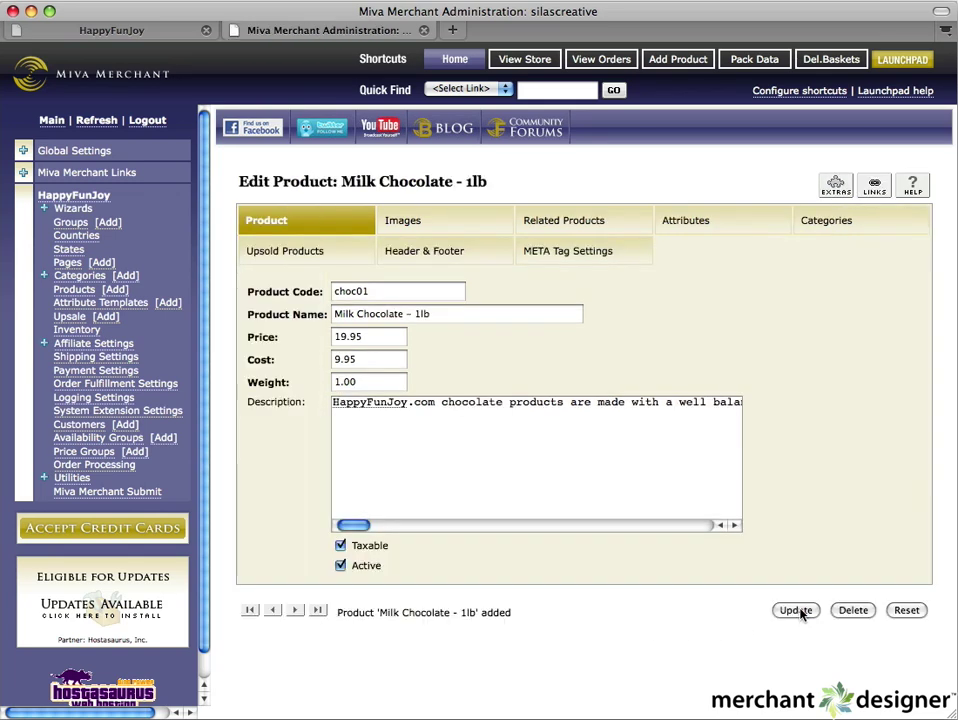
Step: Open the product's storefront display URL from its Product Links in a new tab
{"action": "left_click", "coordinate": [874, 188]}
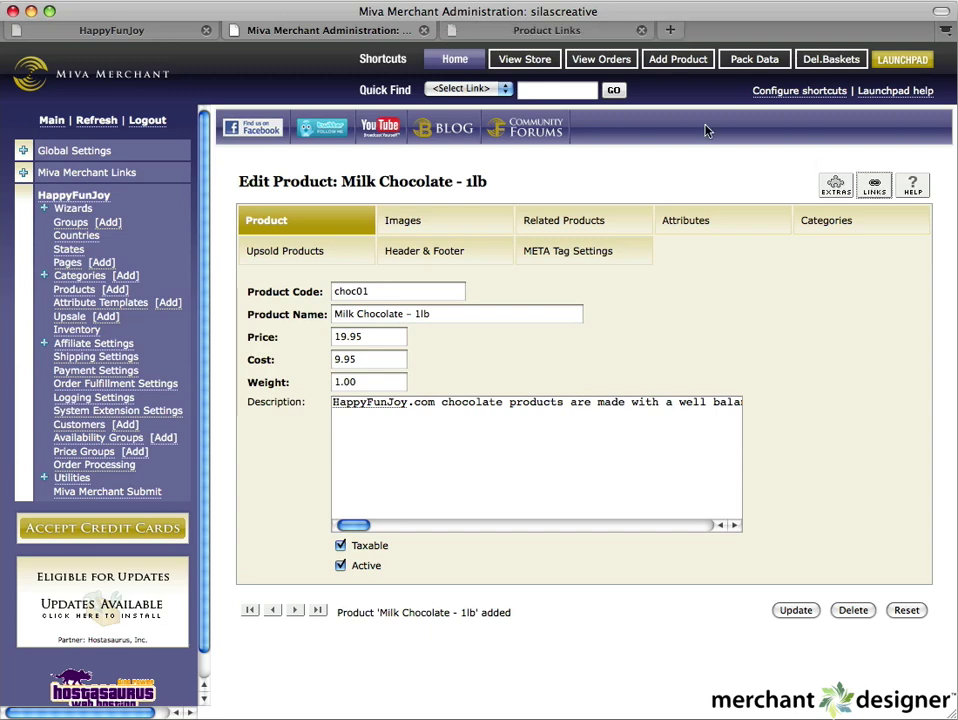
{"action": "left_click", "coordinate": [546, 32]}
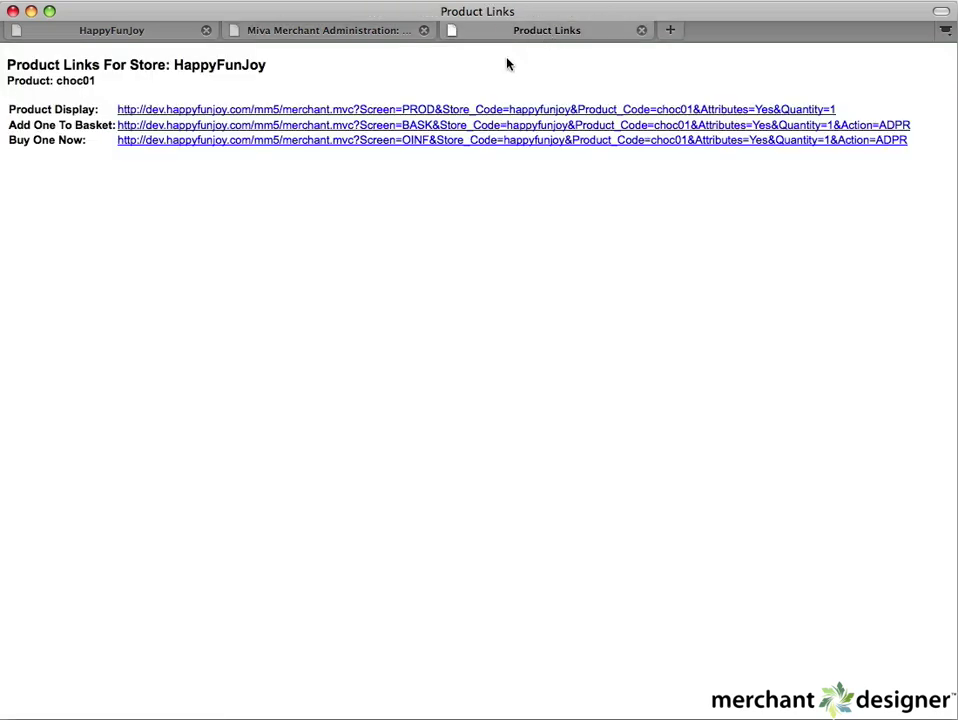
{"action": "left_click", "coordinate": [490, 110]}
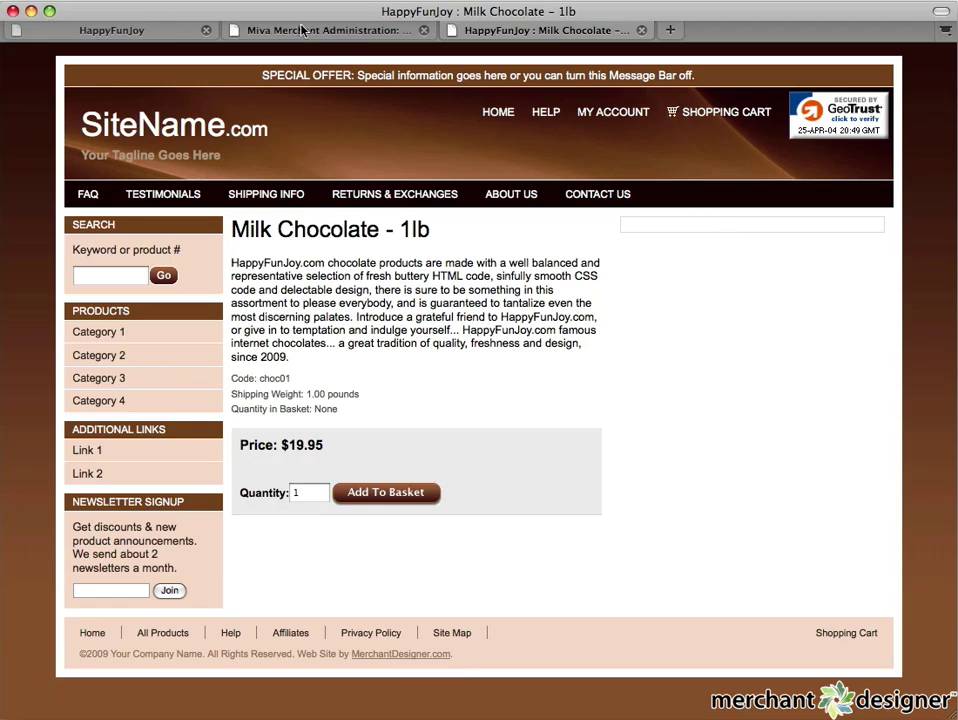
{"action": "left_click", "coordinate": [364, 31]}
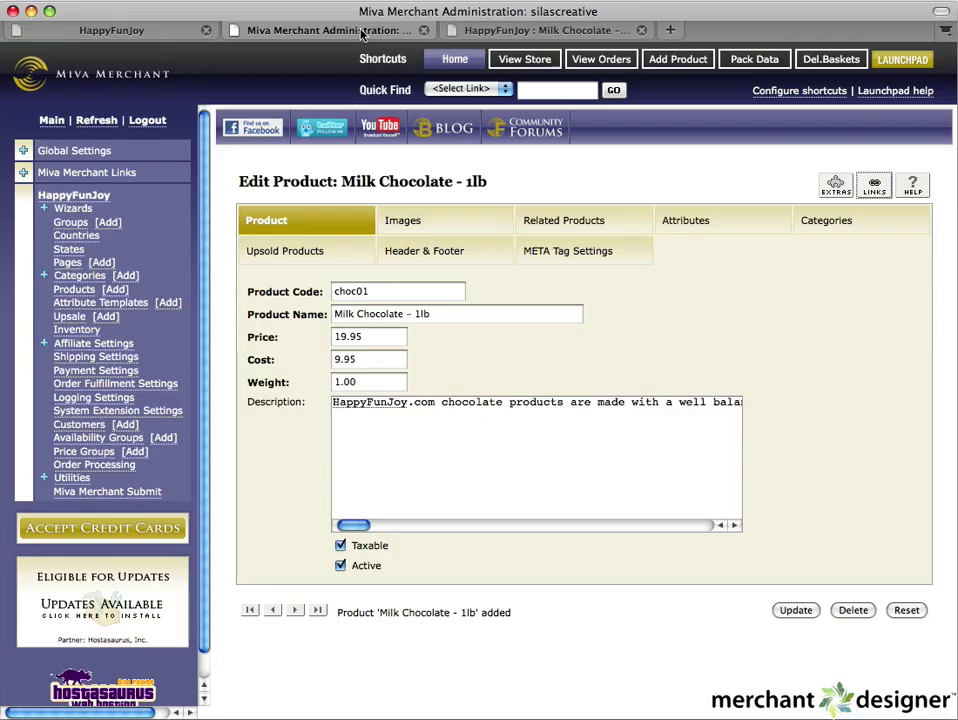
Step: Upload choc01_t.jpg as the product thumbnail, allowing overwrite
{"action": "left_click", "coordinate": [398, 224]}
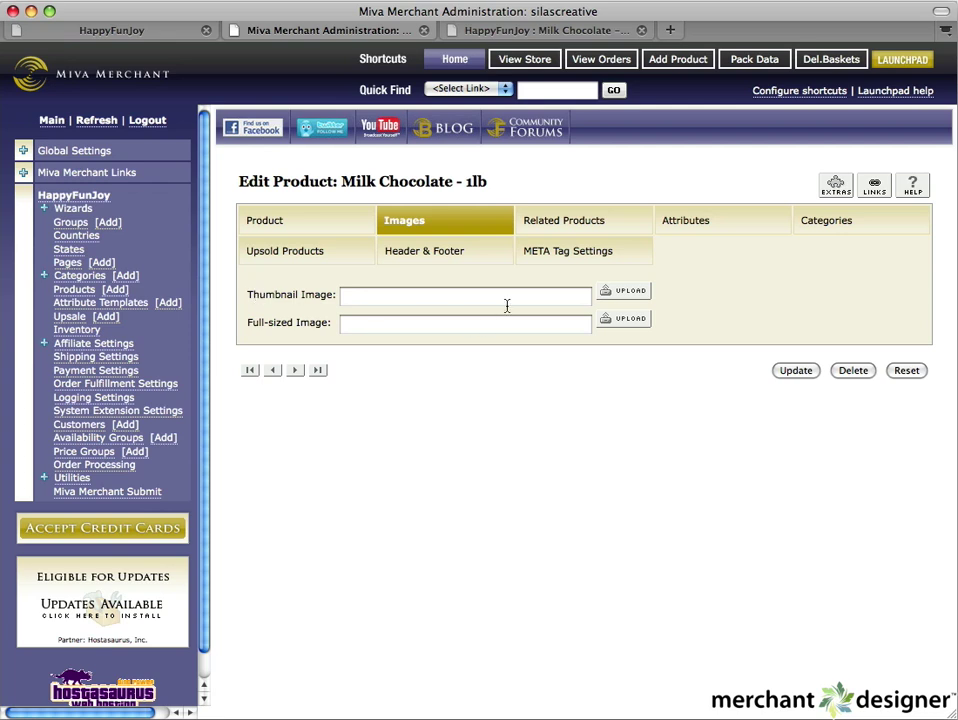
{"action": "left_click", "coordinate": [626, 293]}
{"action": "left_click", "coordinate": [61, 89]}
{"action": "left_click", "coordinate": [333, 110]}
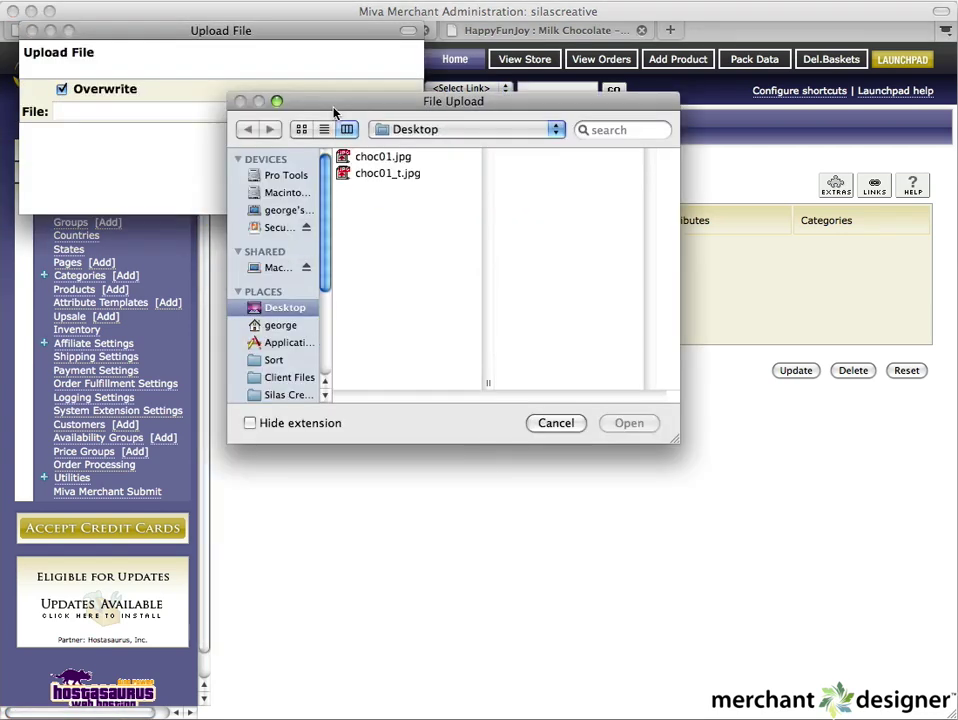
{"action": "left_click", "coordinate": [366, 176]}
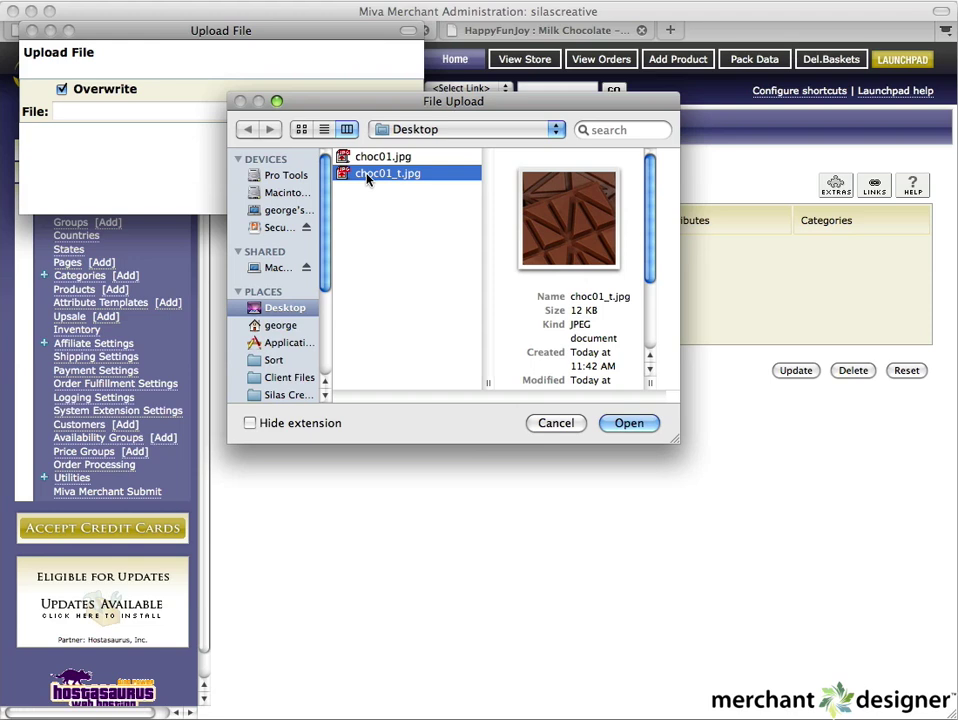
{"action": "left_click", "coordinate": [630, 424]}
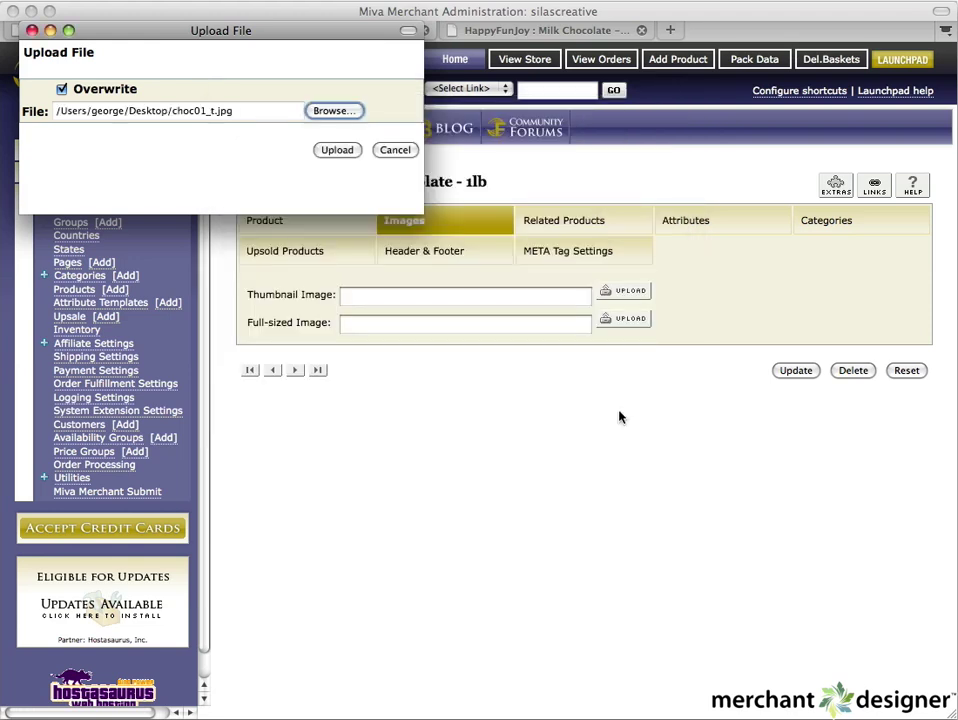
{"action": "left_click", "coordinate": [350, 155]}
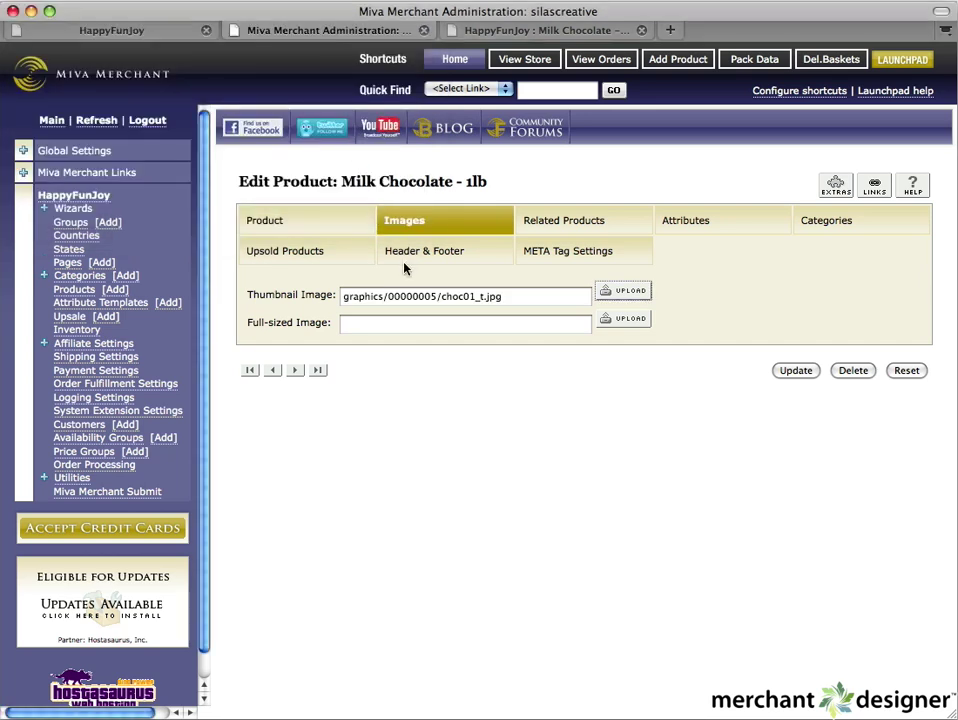
{"action": "left_click", "coordinate": [300, 295]}
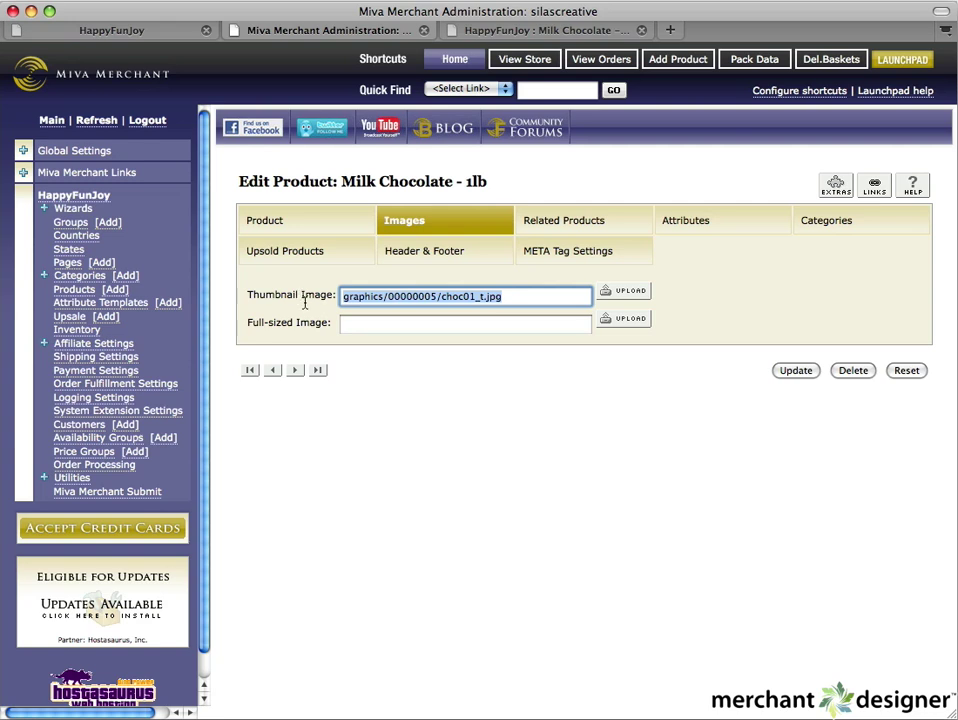
Step: Upload choc01.jpg as the full-sized image with overwrite allowed and save the images
{"action": "left_click", "coordinate": [623, 320]}
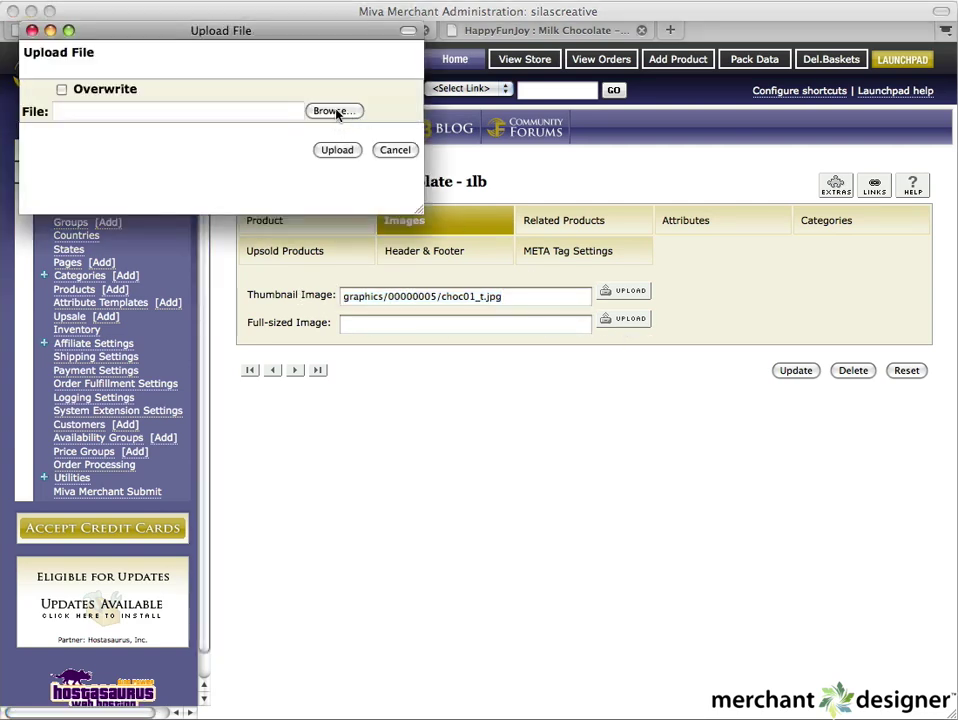
{"action": "left_click", "coordinate": [62, 89]}
{"action": "left_click", "coordinate": [330, 110]}
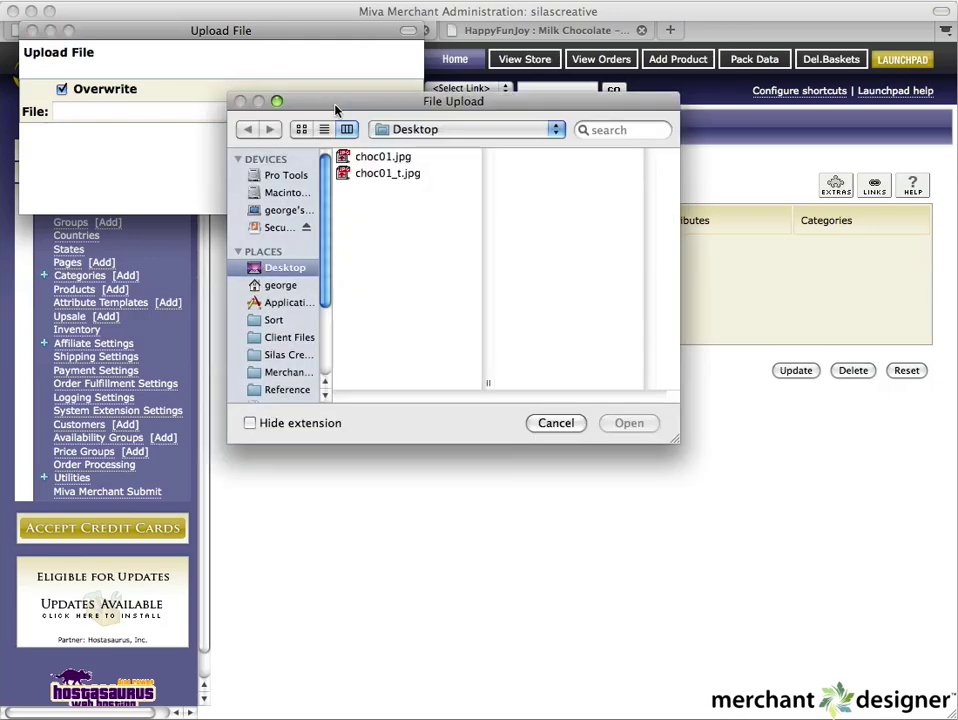
{"action": "left_click", "coordinate": [362, 157]}
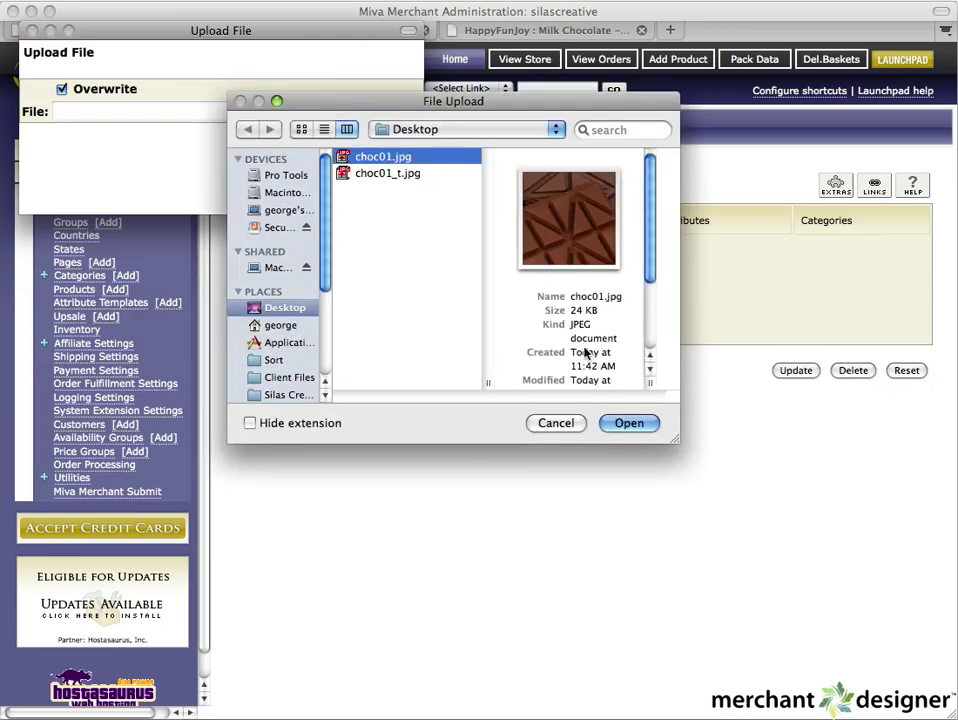
{"action": "left_click", "coordinate": [628, 423]}
{"action": "left_click", "coordinate": [336, 151]}
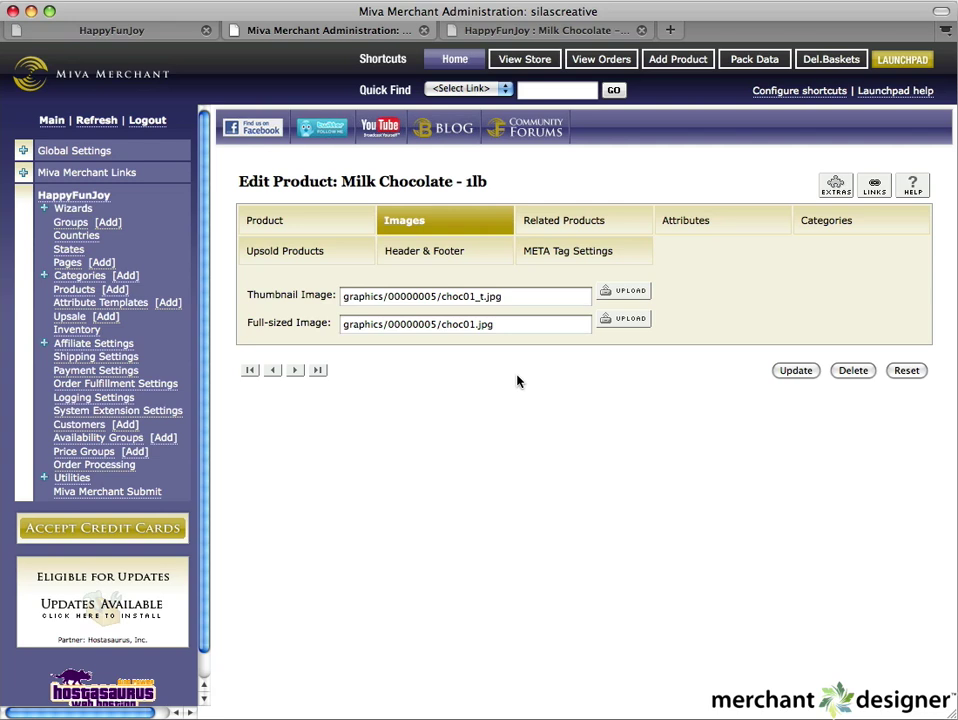
{"action": "left_click", "coordinate": [800, 371]}
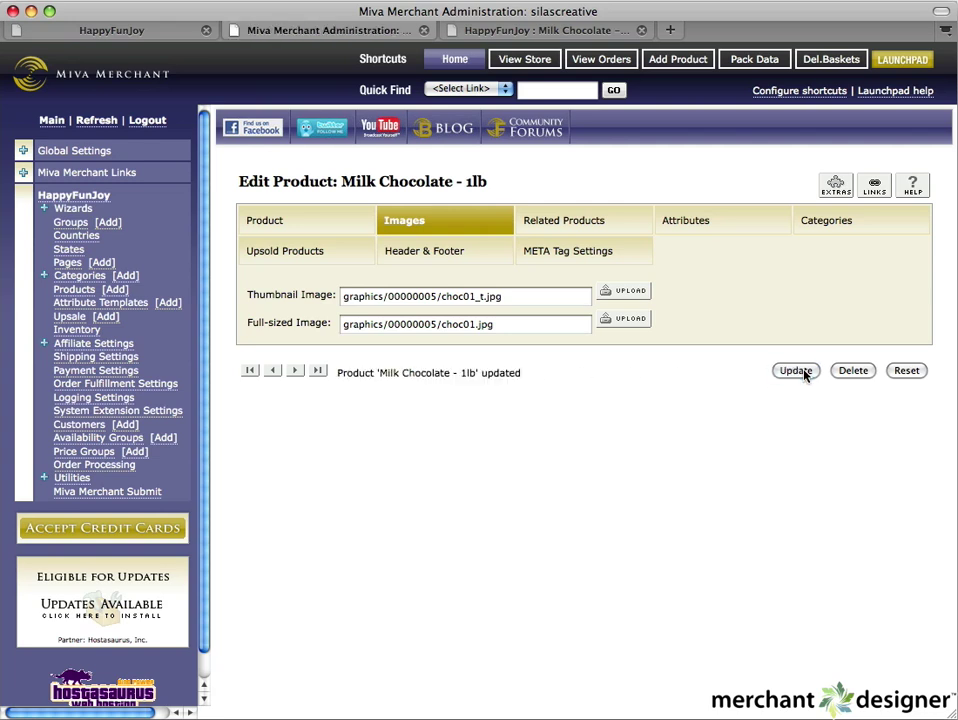
{"action": "left_click", "coordinate": [566, 31]}
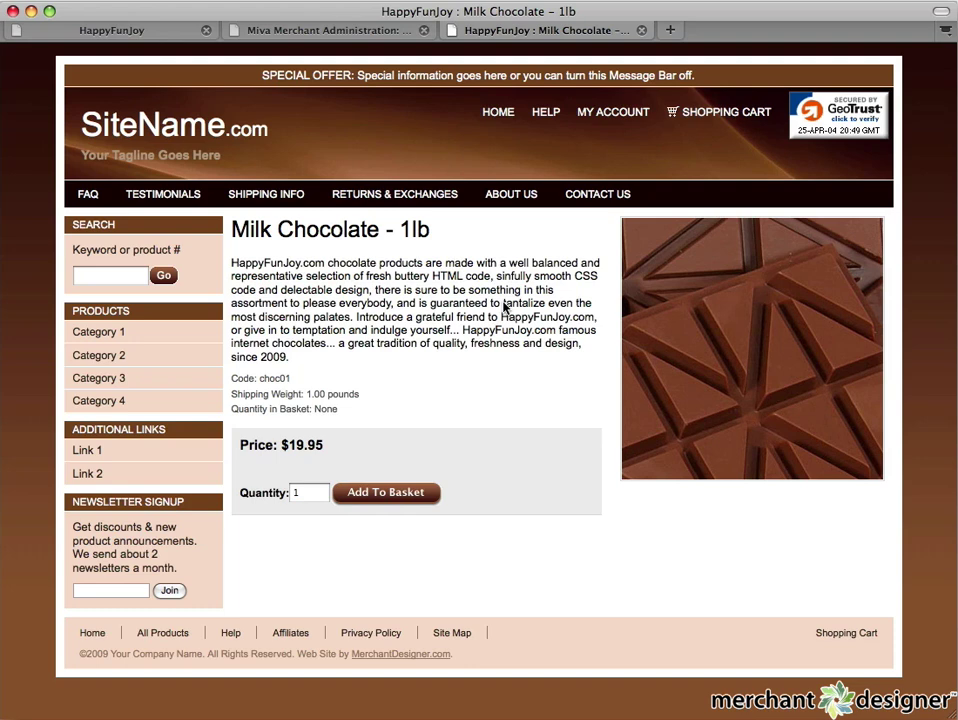
Step: Check that the storefront page shows the chocolate bar photo beside the description
{"action": "triple_click", "coordinate": [268, 288]}
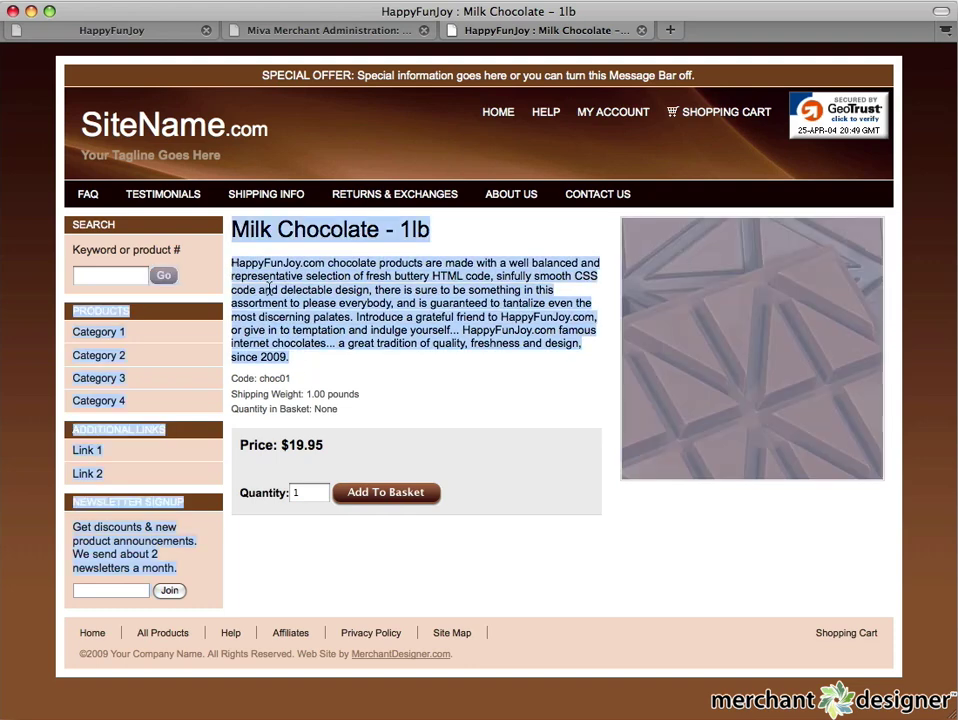
{"action": "left_click", "coordinate": [268, 288]}
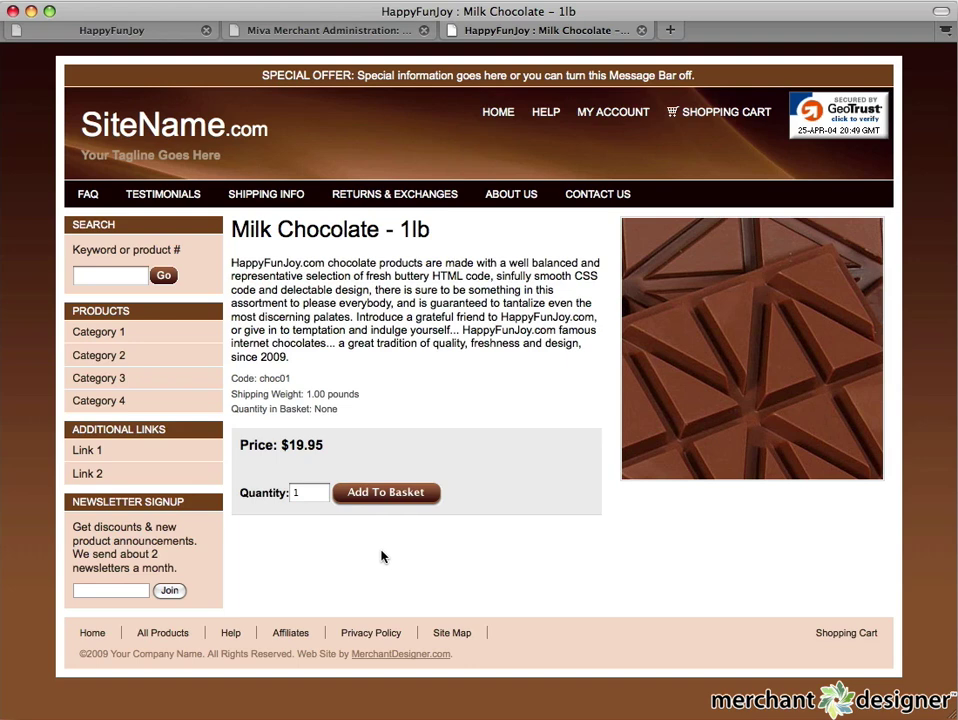
Step: Set the product header to 'This is the header' and footer to 'This is the footer', then update
{"action": "left_click", "coordinate": [245, 27]}
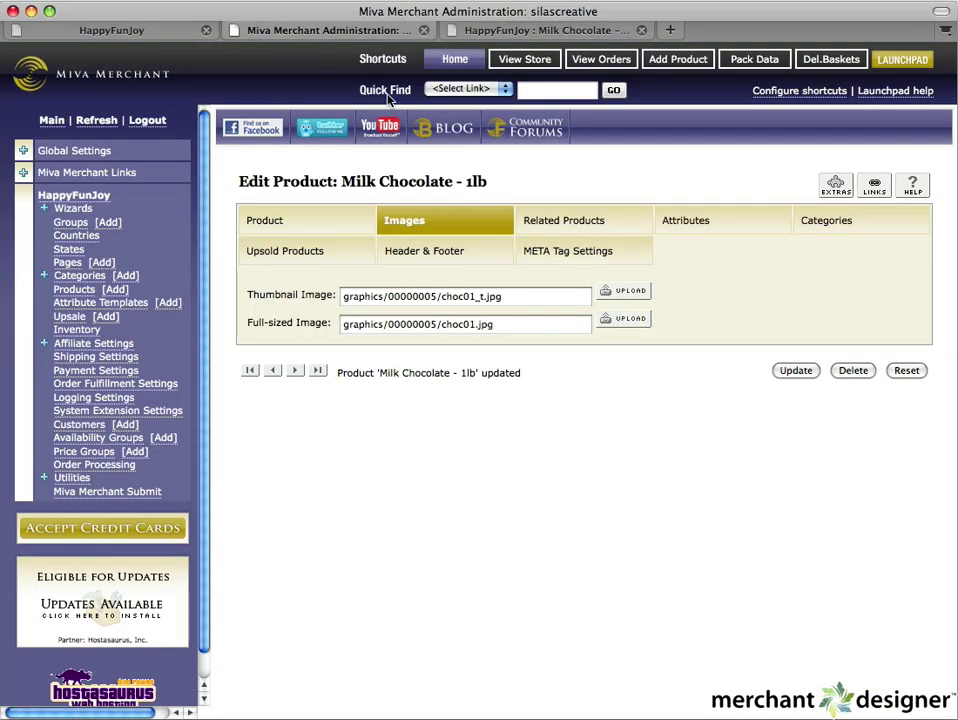
{"action": "left_click", "coordinate": [444, 257]}
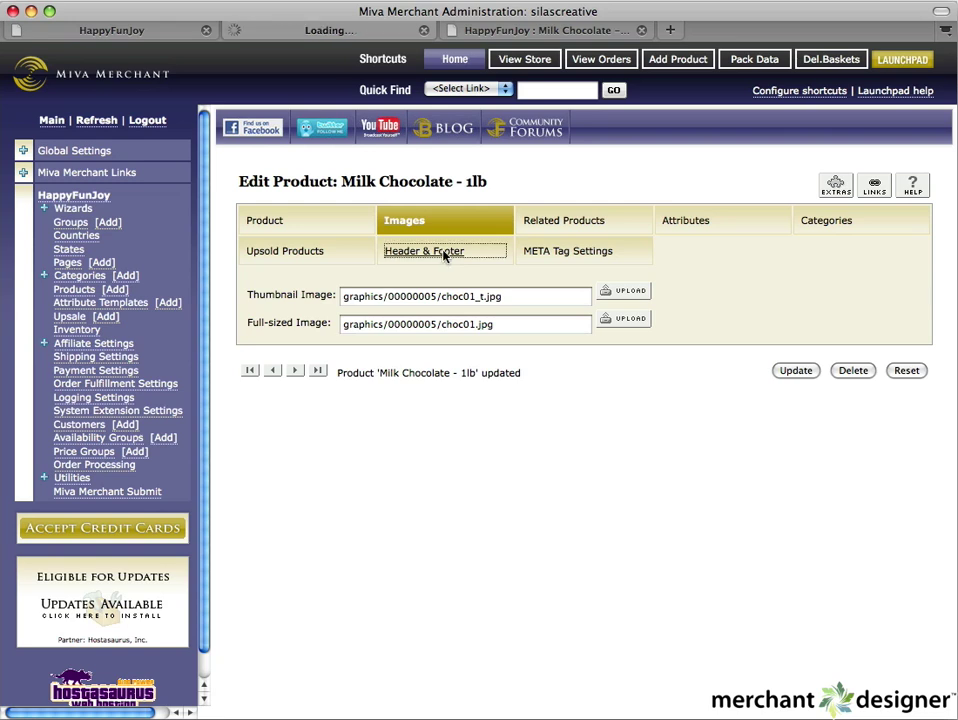
{"action": "left_click", "coordinate": [394, 332]}
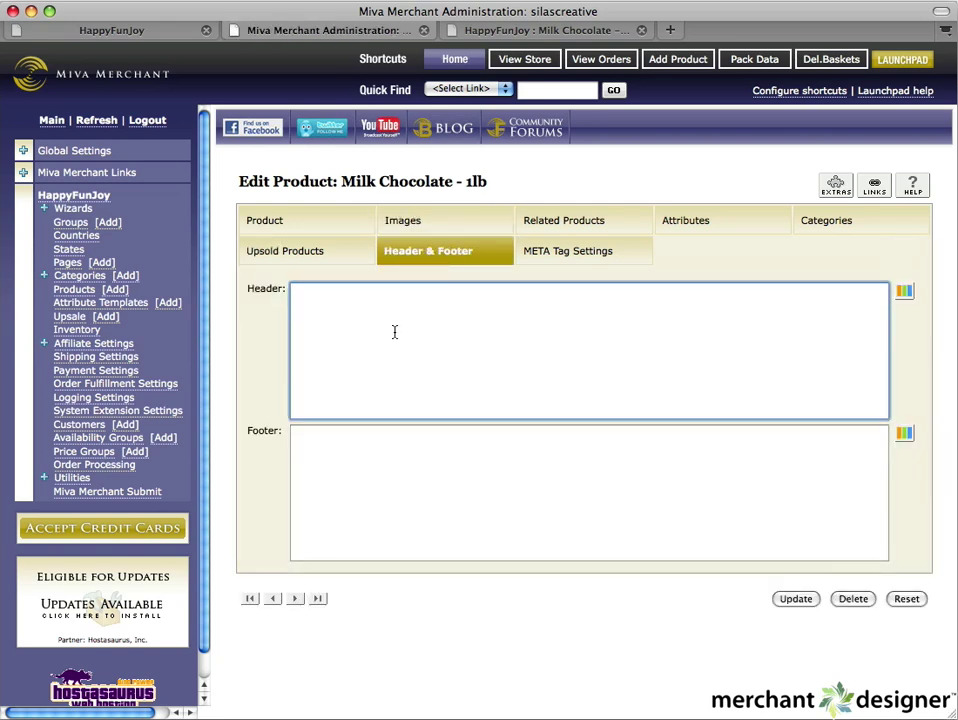
{"action": "type", "text": "This is the header"}
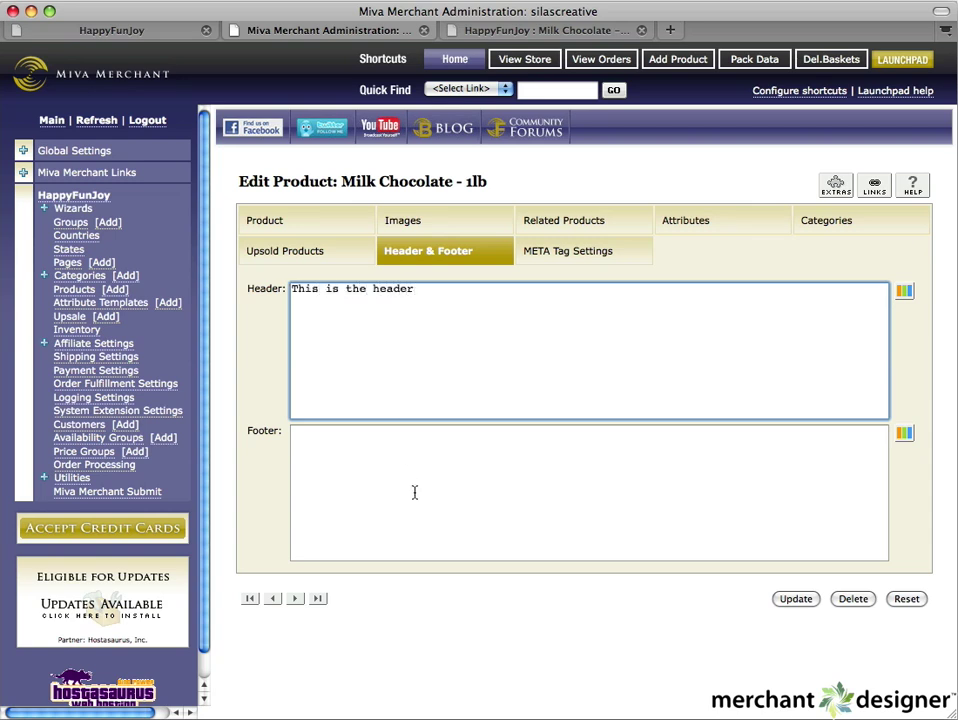
{"action": "left_click", "coordinate": [412, 479]}
{"action": "type", "text": "This is the footer"}
{"action": "left_click", "coordinate": [793, 599]}
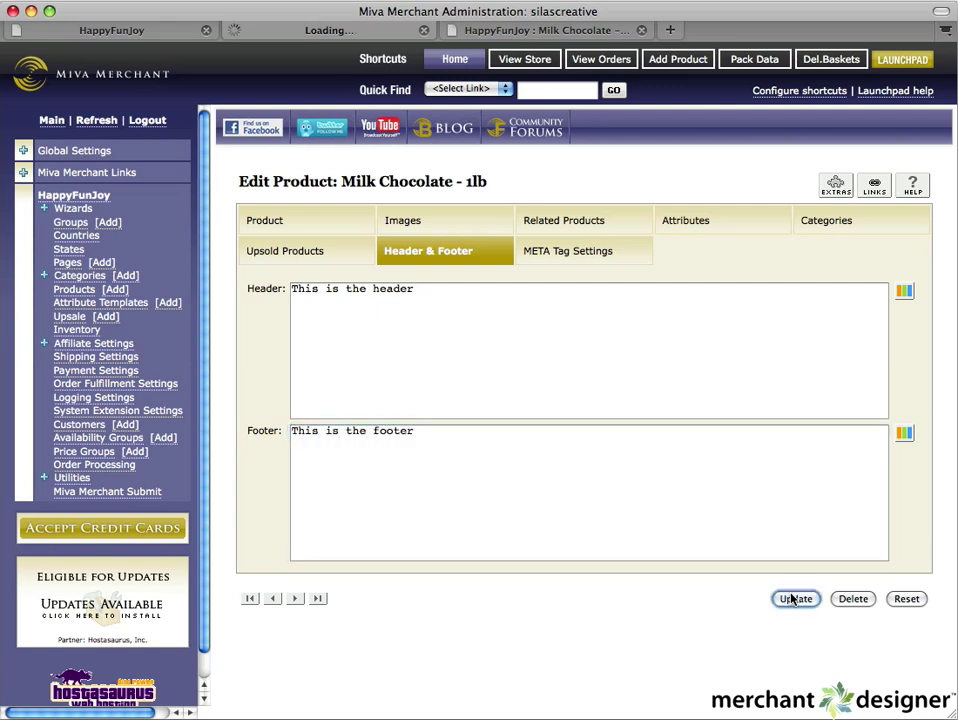
Step: Reload the storefront page and highlight the new header and footer lines to confirm them
{"action": "left_click", "coordinate": [520, 31]}
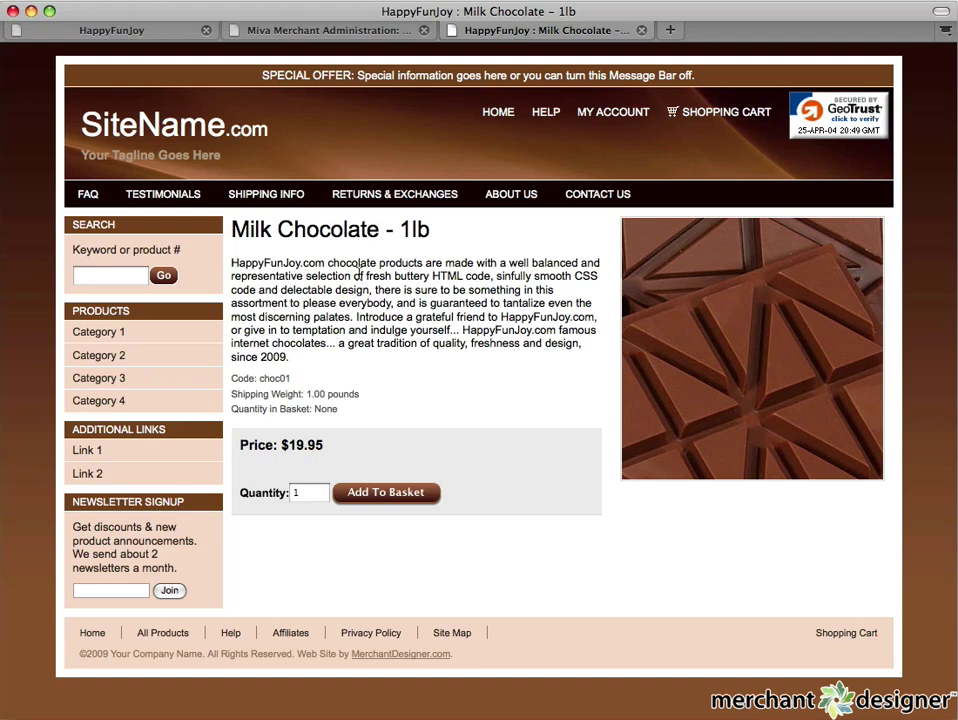
{"action": "key", "text": "super+r"}
{"action": "double_click", "coordinate": [243, 222]}
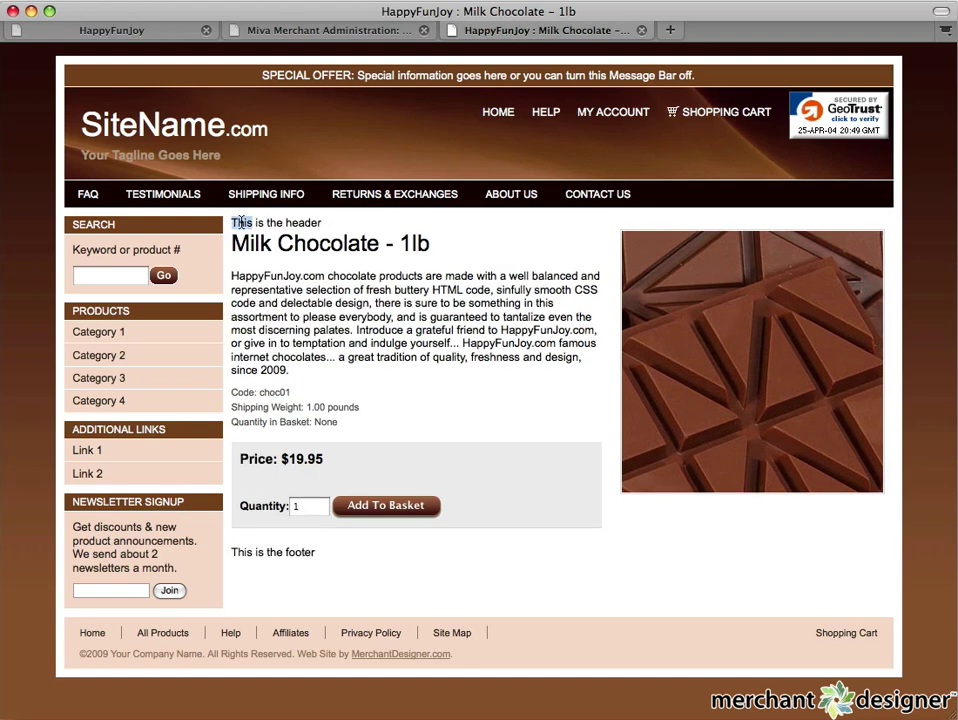
{"action": "left_click_drag", "start_coordinate": [243, 222], "coordinate": [321, 223]}
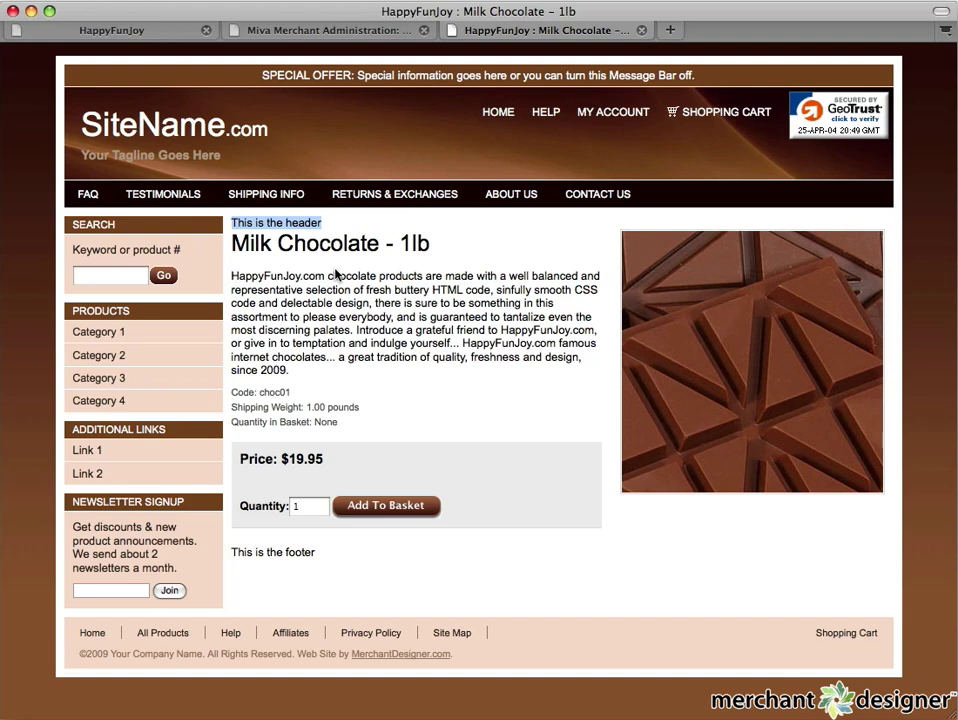
{"action": "double_click", "coordinate": [243, 553]}
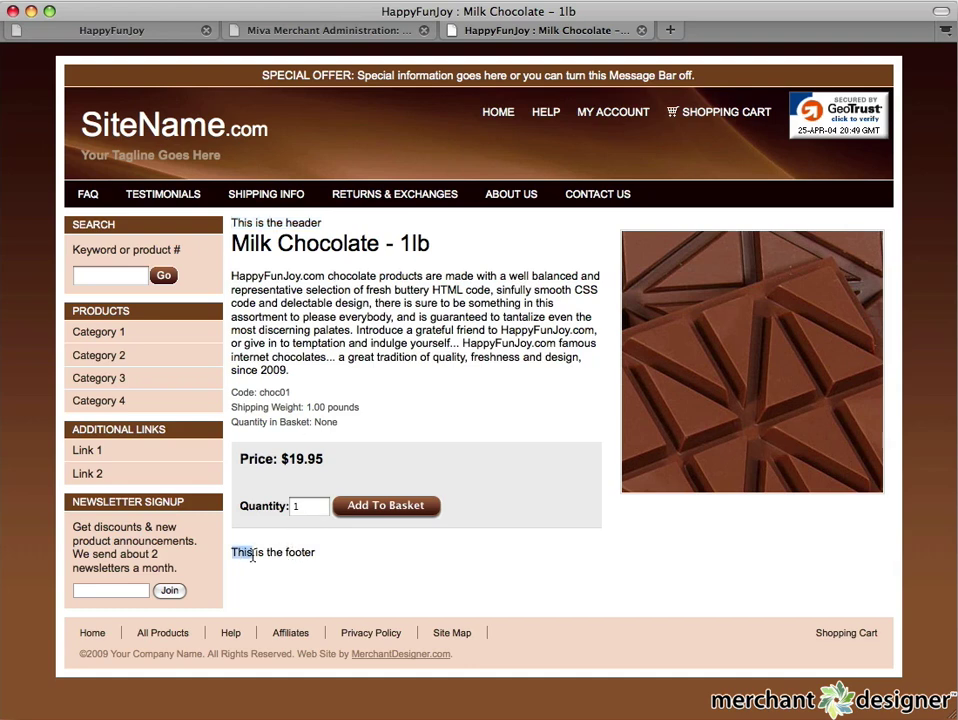
{"action": "left_click_drag", "start_coordinate": [243, 555], "coordinate": [378, 574]}
Step: Set the product header to 'BEST VALUE', paste the ingredients/information HTML into the footer, and save
{"action": "left_click", "coordinate": [325, 31]}
{"action": "left_click_drag", "start_coordinate": [338, 327], "coordinate": [257, 284]}
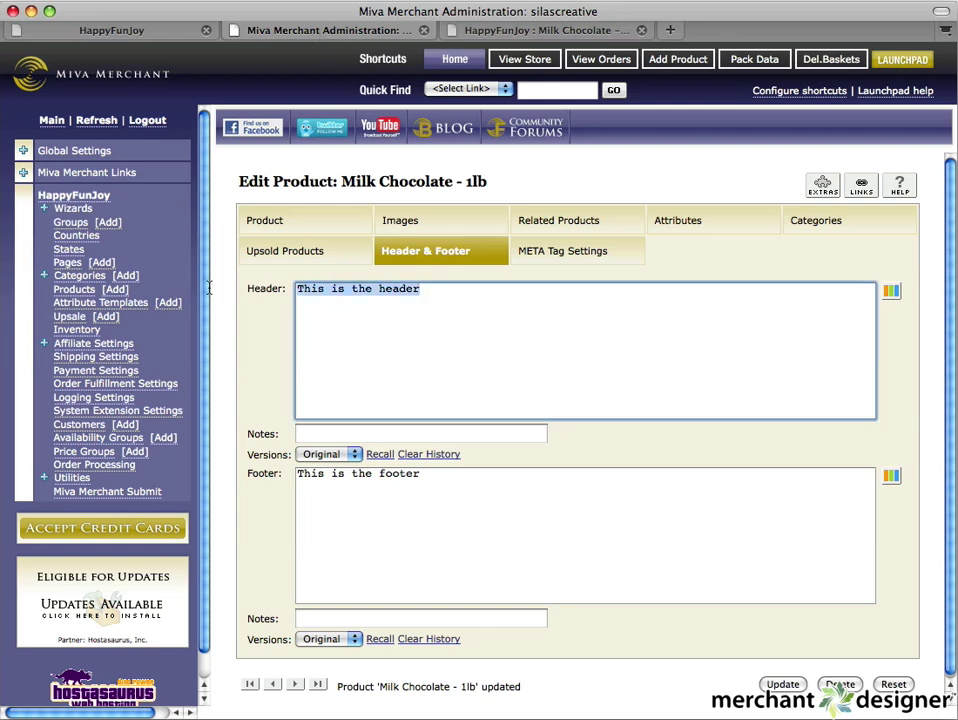
{"action": "type", "text": "BEST "}
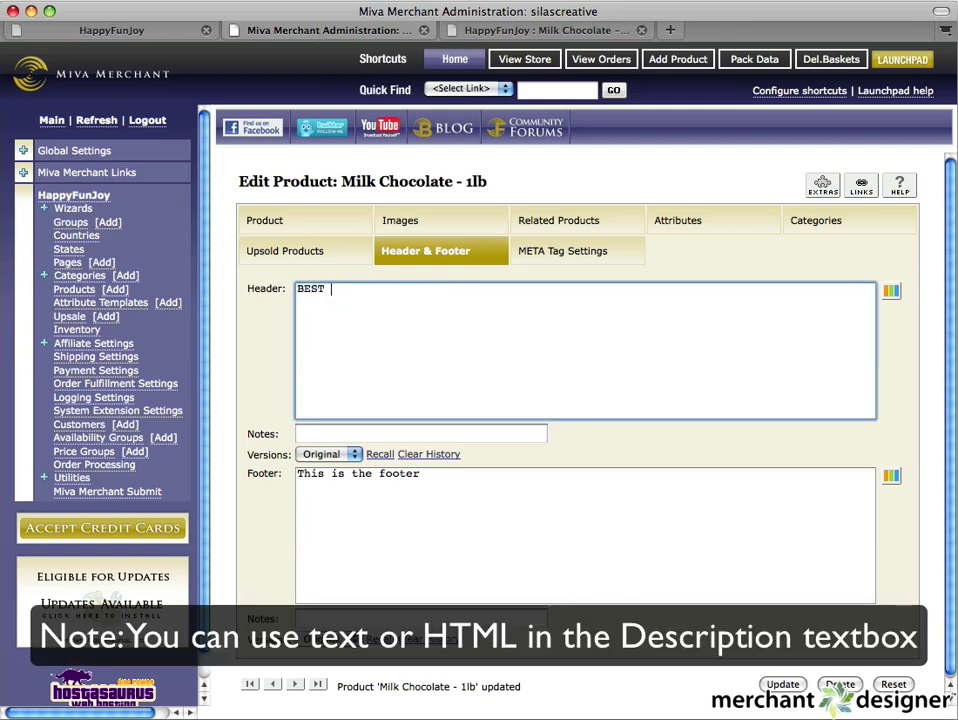
{"action": "type", "text": "VALUE"}
{"action": "key", "text": "Tab"}
{"action": "key", "text": "Tab"}
{"action": "key", "text": "Tab"}
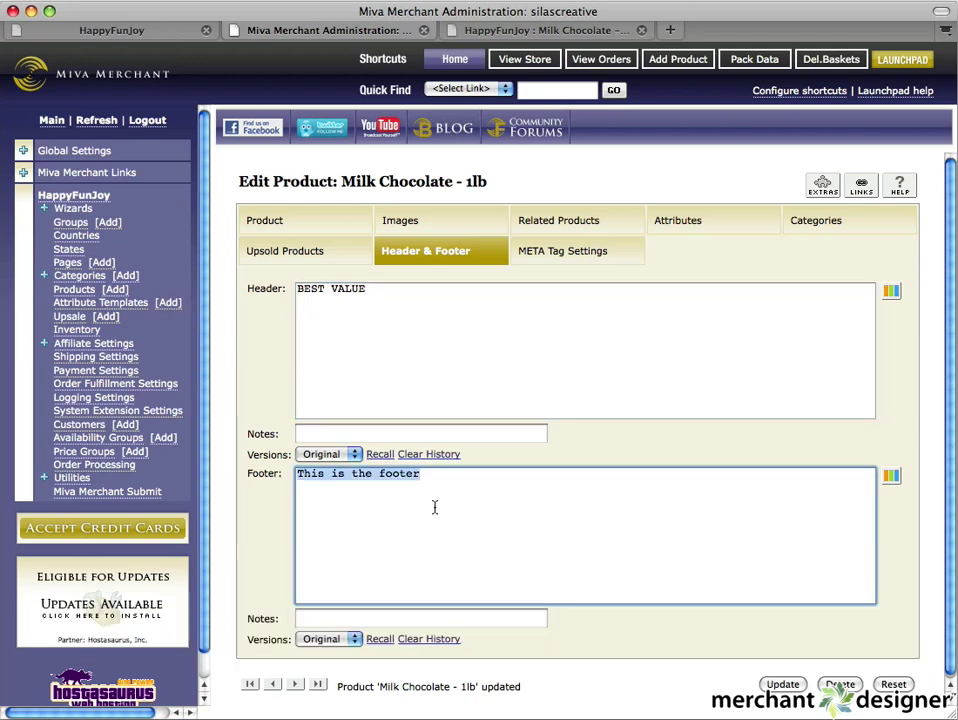
{"action": "type", "text": "<b>Ingredients:</b><br> Chocolate, Sugar, Milk, Cocoa Butter, Vanilla, Assorted Nuts. <br><br> <b>Additional Information:</b> <ul> <li>Approximately 28 pieces</li> <li>Net weight 1 lb</li> <li>This is an all Kosher product</li> <li>This product is all Organic</li> <li>HappyFunJoy.com's signature wrapping paper and ribbon</li> <li>Assorted fillings in ivory, milk, and dark chocolate coverings</li> <li>Package Dimensions Length: 10 Inches, Height: 3 Inches, Width: 8 Inches</li> <li>Package Weight: 32 Oz, Product Weight: 32, Edible Weight: 32</li> </ul>"}
{"action": "scroll", "coordinate": [440, 517], "scroll_direction": "up", "scroll_amount": 1}
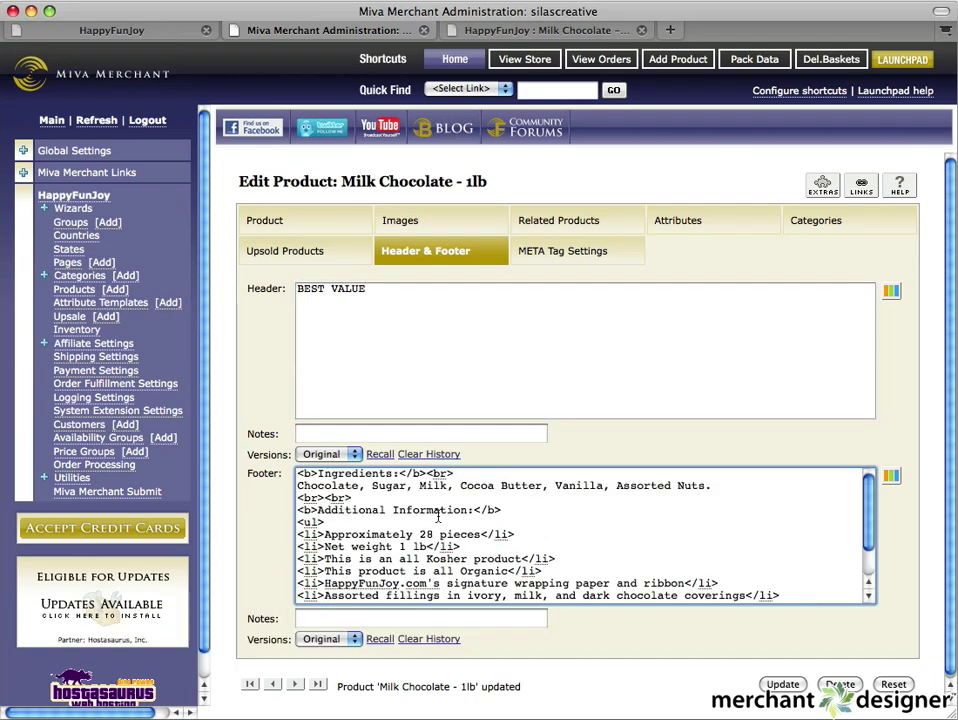
{"action": "left_click", "coordinate": [785, 684]}
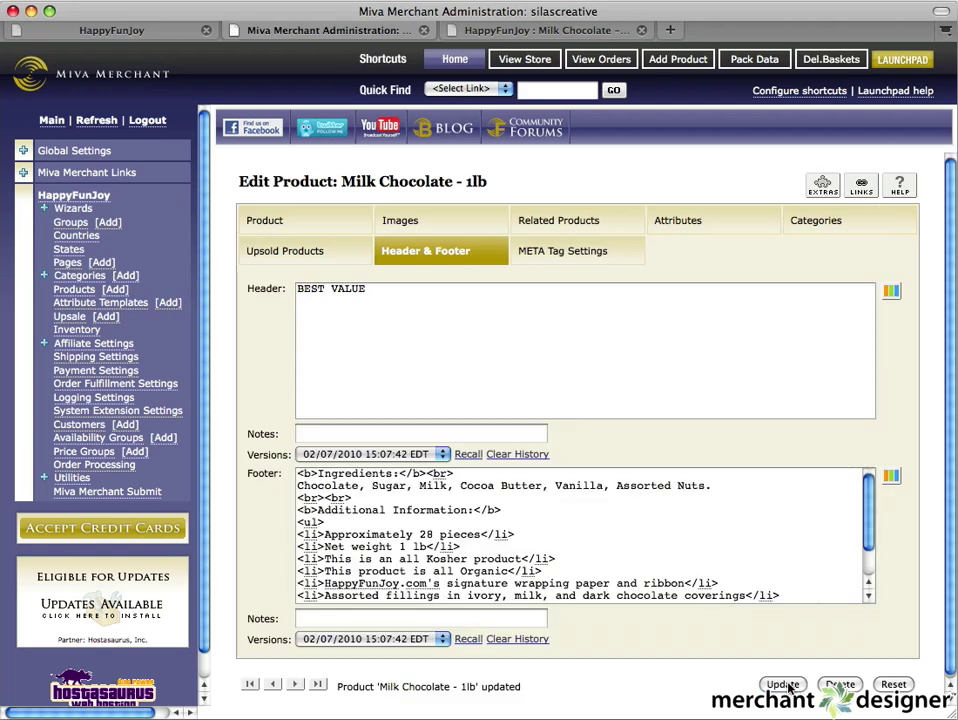
{"action": "left_click", "coordinate": [525, 59]}
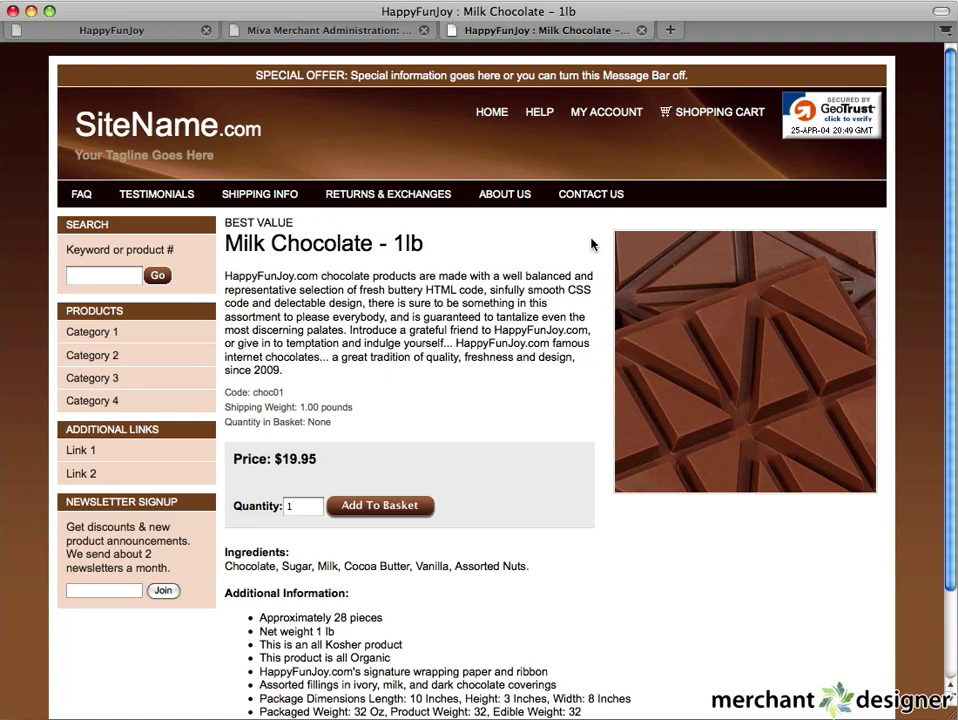
Step: Check the storefront page's BEST VALUE header and the Ingredients and Additional Information footer
{"action": "triple_click", "coordinate": [241, 228]}
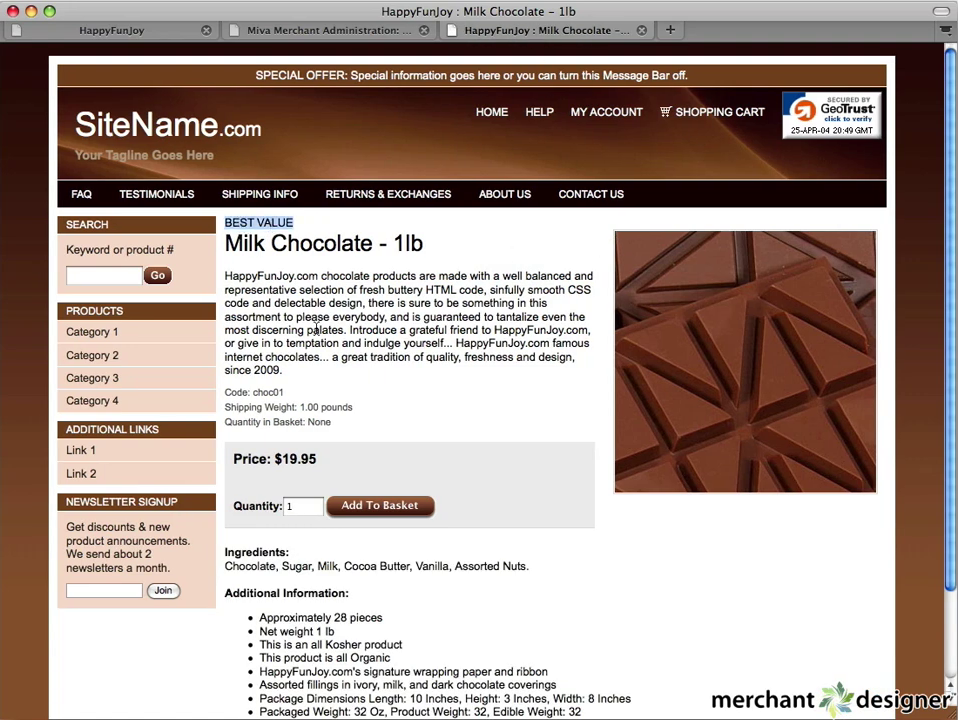
{"action": "scroll", "coordinate": [316, 327], "scroll_direction": "down", "scroll_amount": 2}
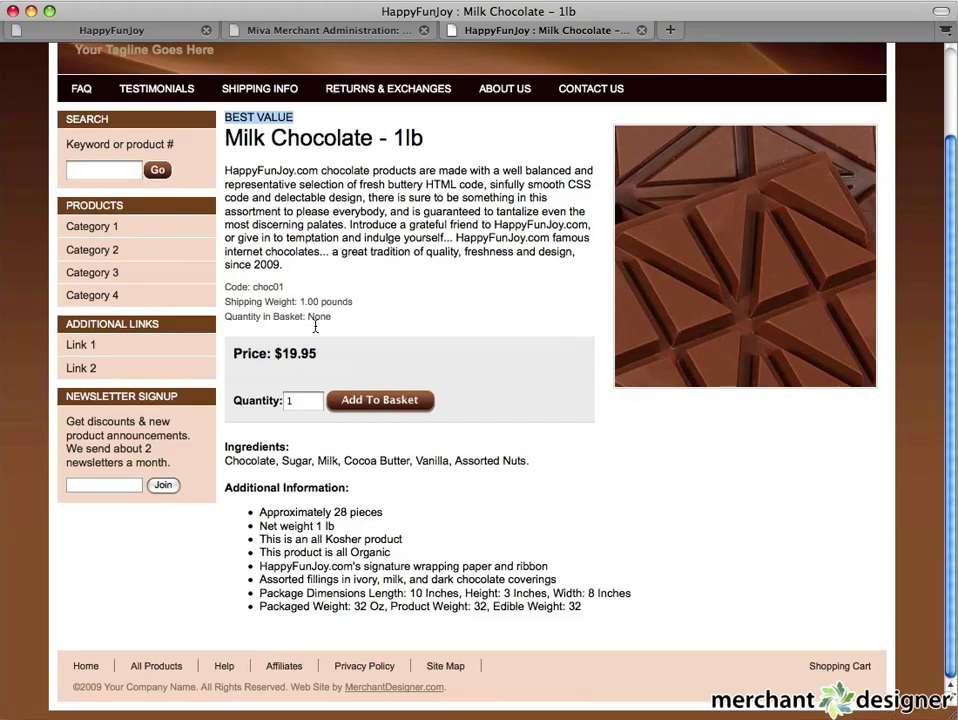
{"action": "left_click", "coordinate": [237, 452]}
{"action": "left_click_drag", "start_coordinate": [227, 446], "coordinate": [614, 617]}
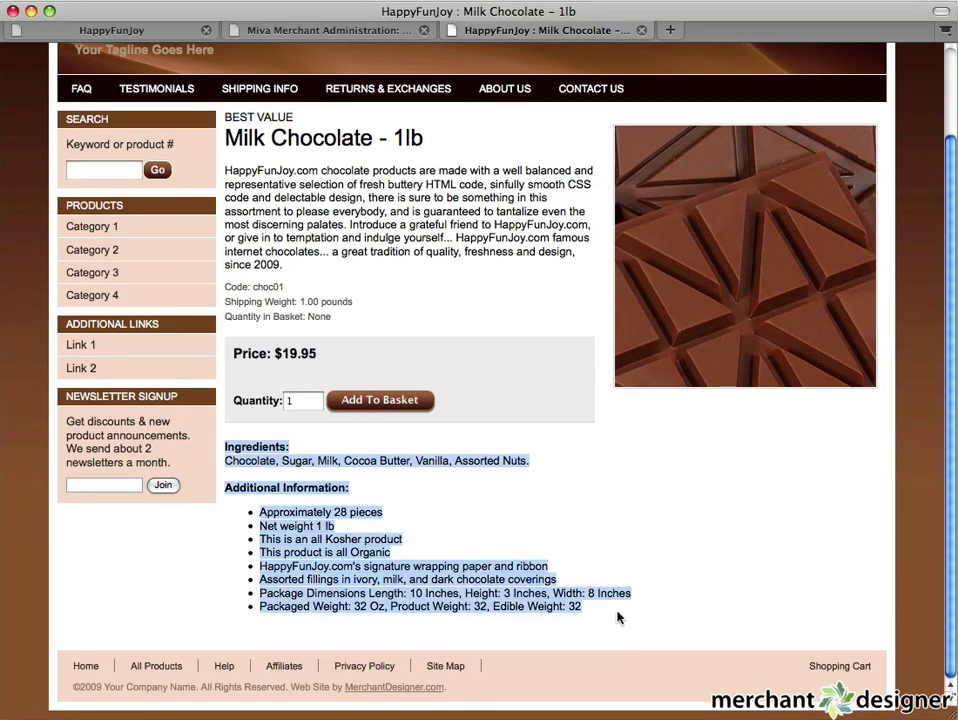
{"action": "left_click", "coordinate": [670, 598]}
{"action": "scroll", "coordinate": [670, 598], "scroll_direction": "up", "scroll_amount": 2}
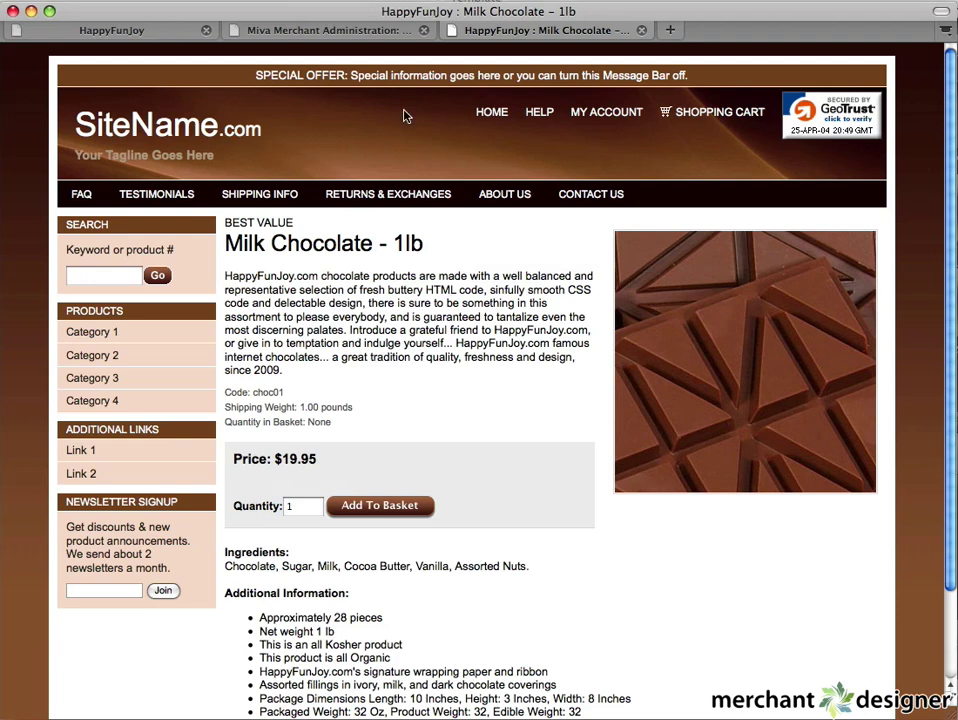
Step: Return to the Milk Chocolate - 1lb Edit Product page in the Administration tab
{"action": "left_click", "coordinate": [265, 30]}
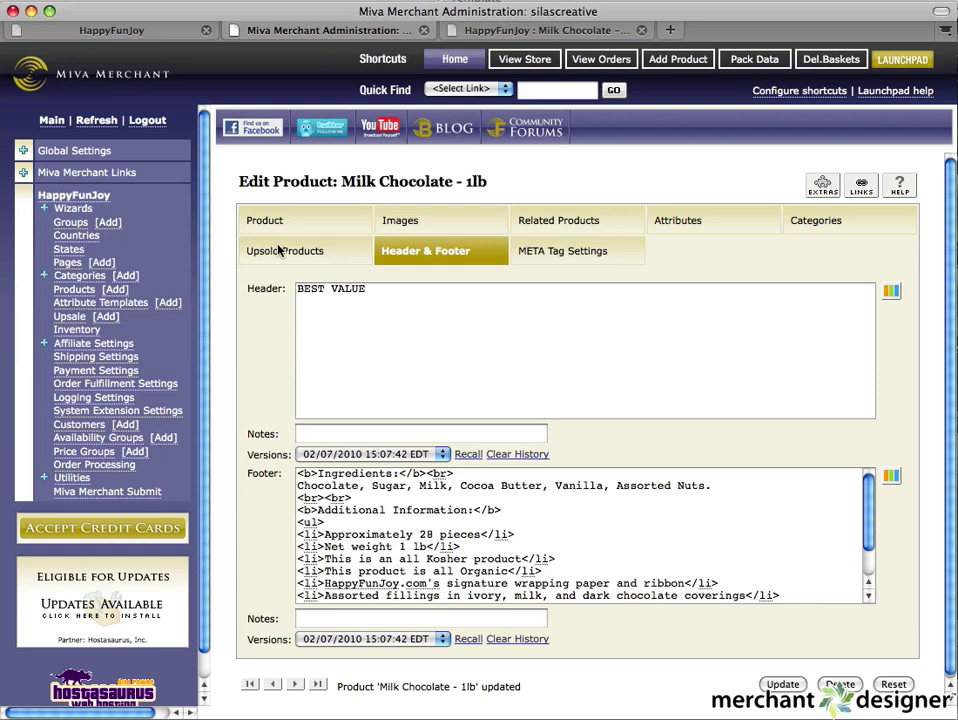